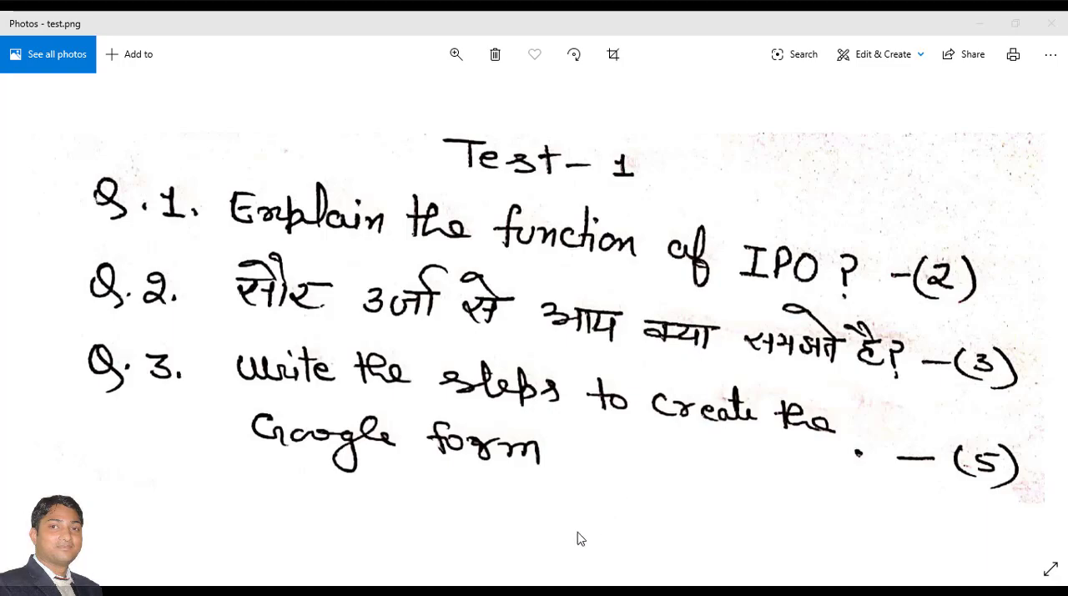
View the handwritten answer sheet image test answer.png in Photos and return to the Chrome window
mouse_move(509, 590)
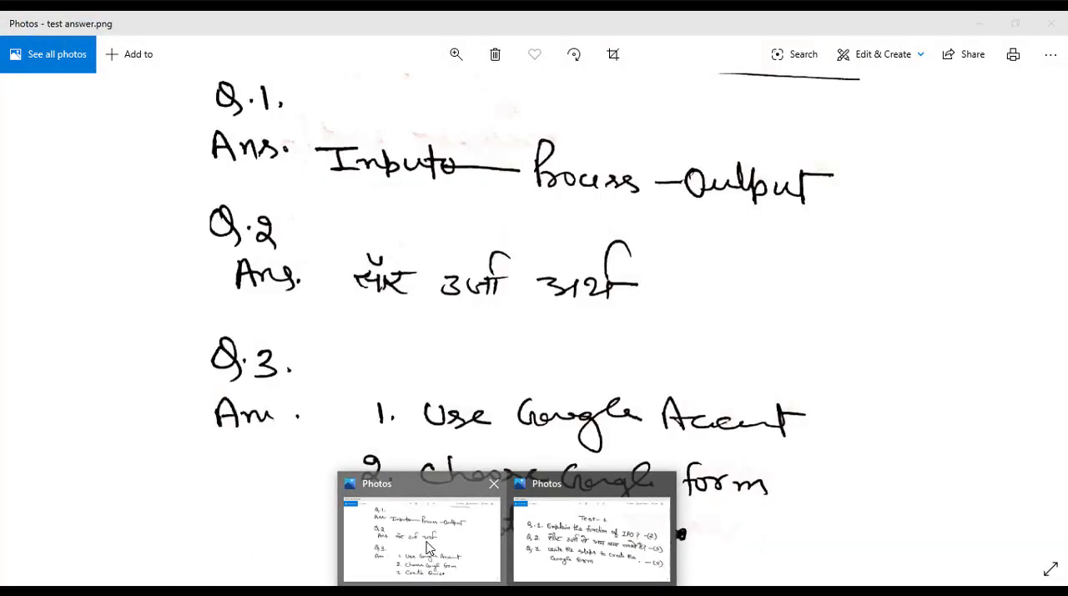
left_click(428, 547)
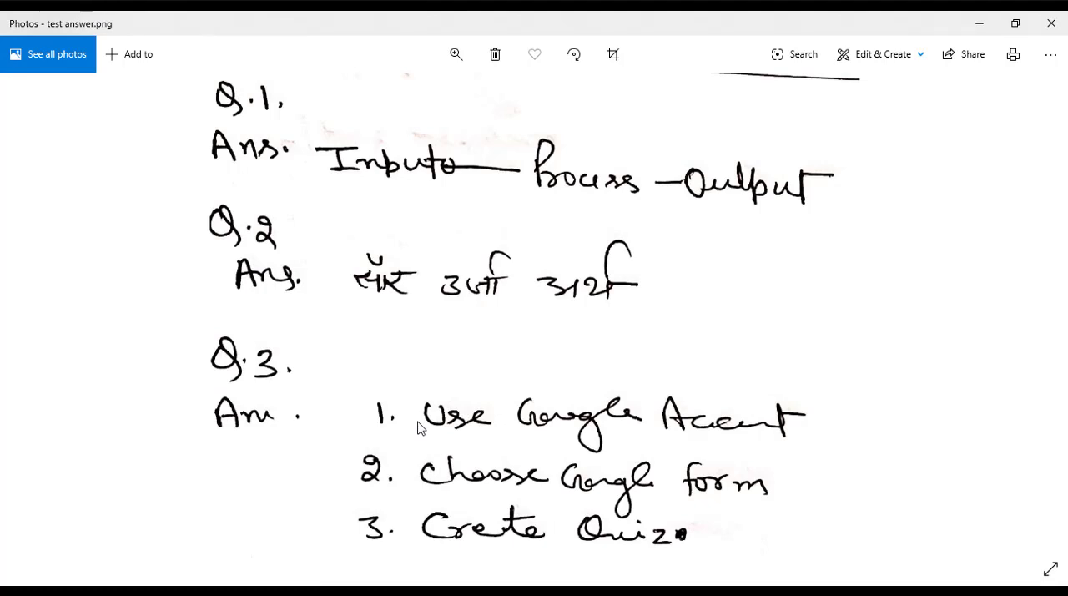
left_click(980, 22)
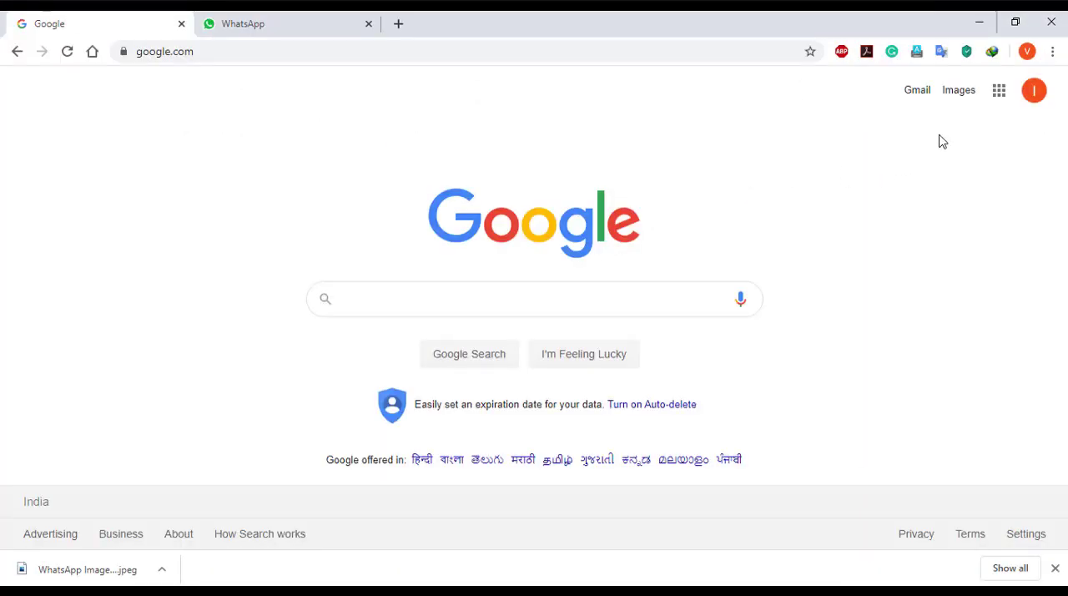
Go to Google Forms by way of Google Docs from the Google home page
left_click(1002, 101)
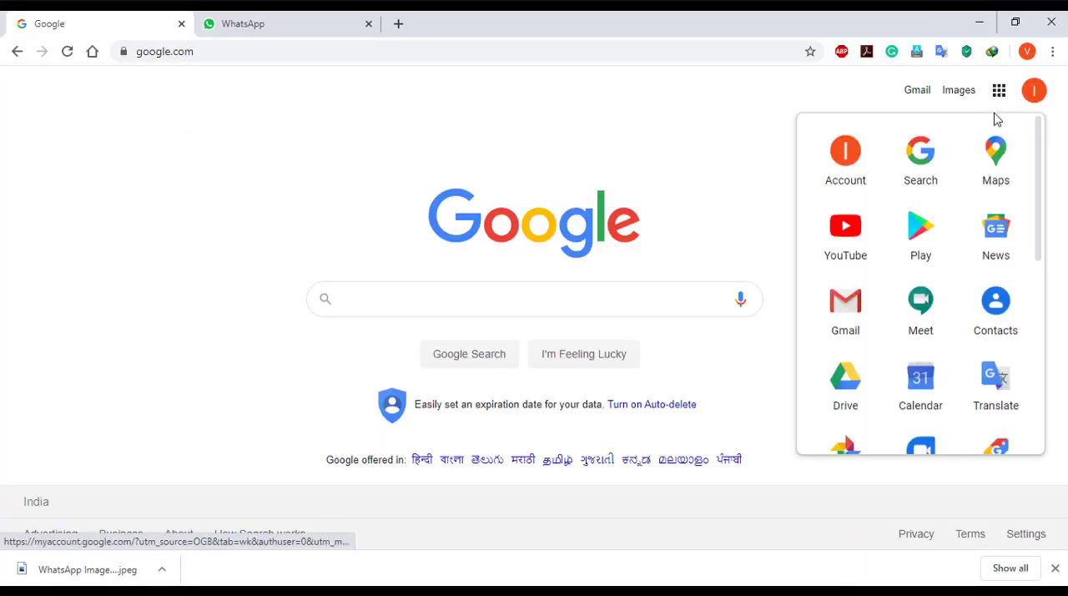
scroll(954, 259, "down", 2)
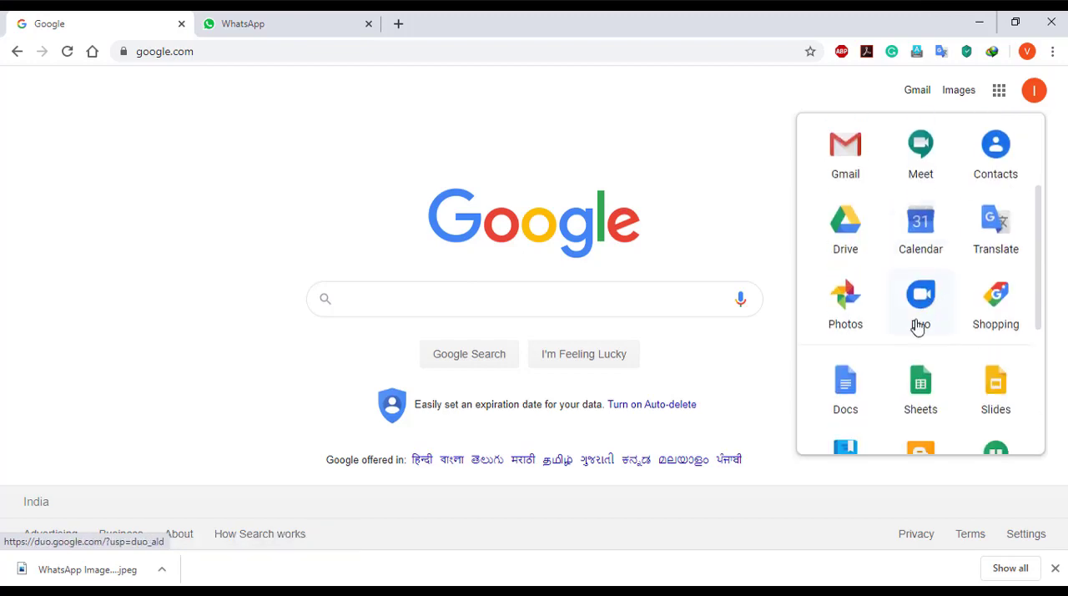
left_click(848, 390)
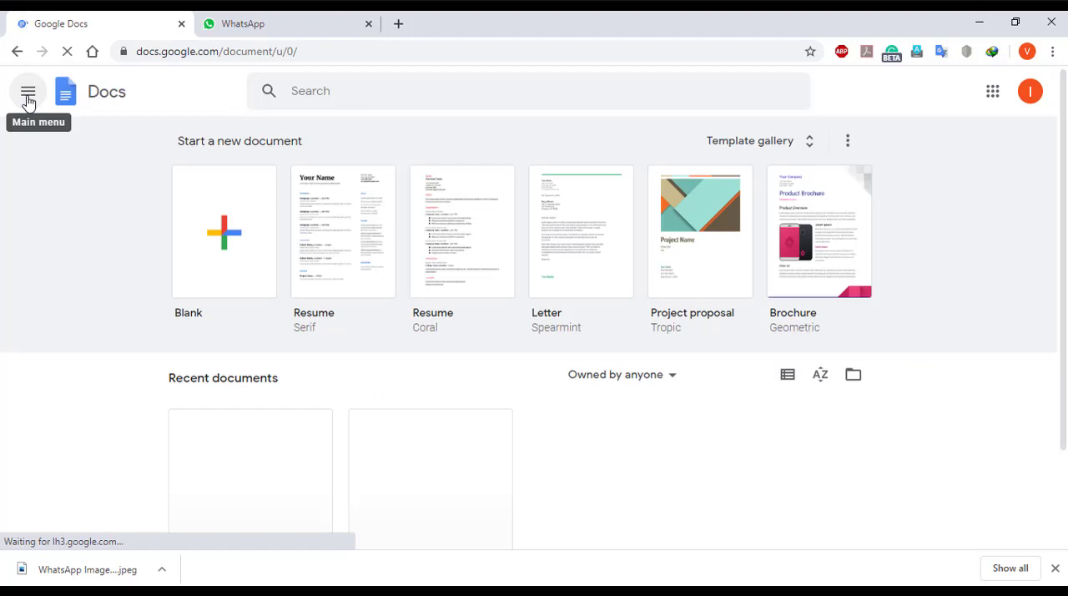
left_click(28, 98)
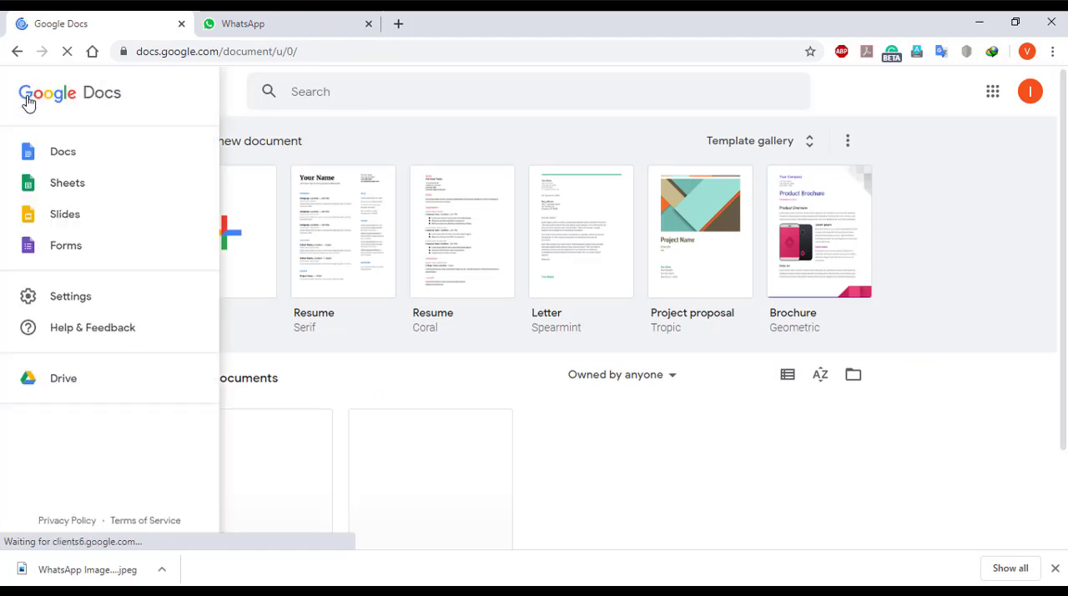
left_click(66, 247)
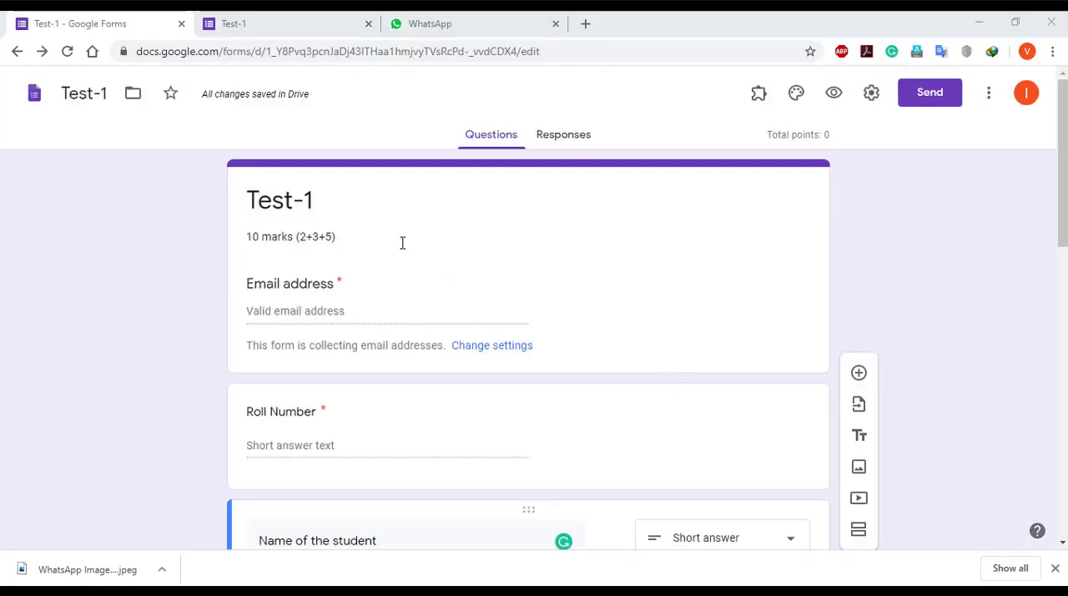
Review the Test-1 form from its title and marks through the email, roll number, name, class and section, and test image questions
triple_click(298, 198)
triple_click(314, 237)
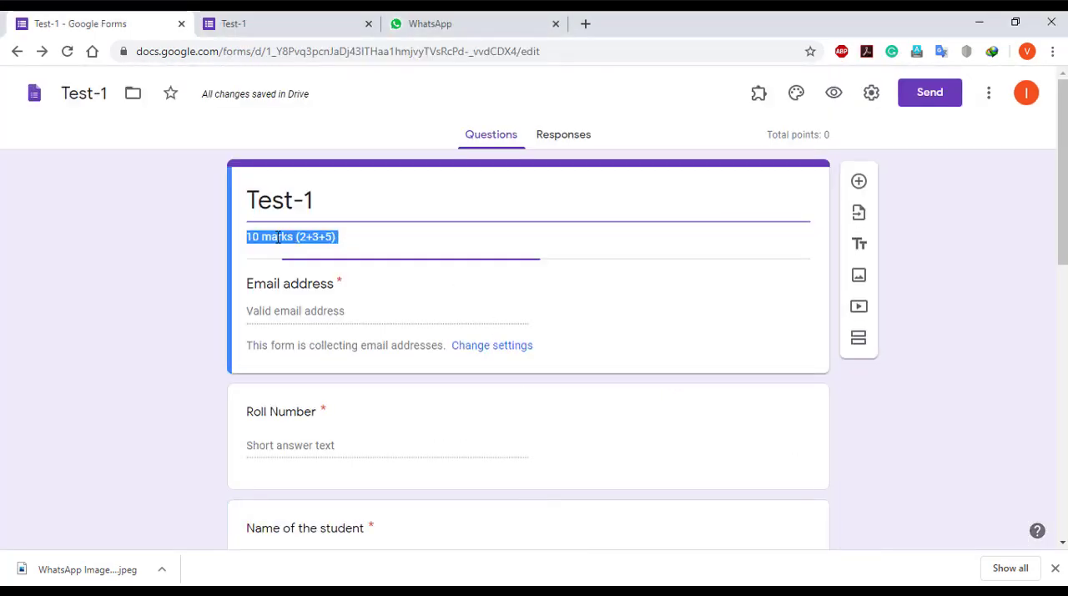
left_click(349, 237)
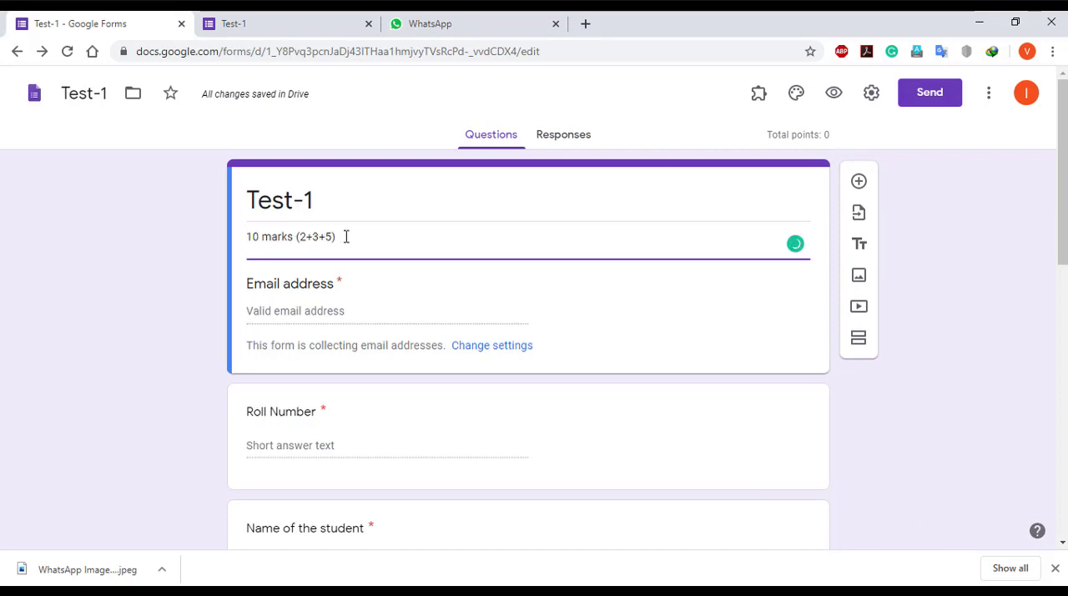
scroll(348, 237, "down", 1)
scroll(348, 237, "down", 1)
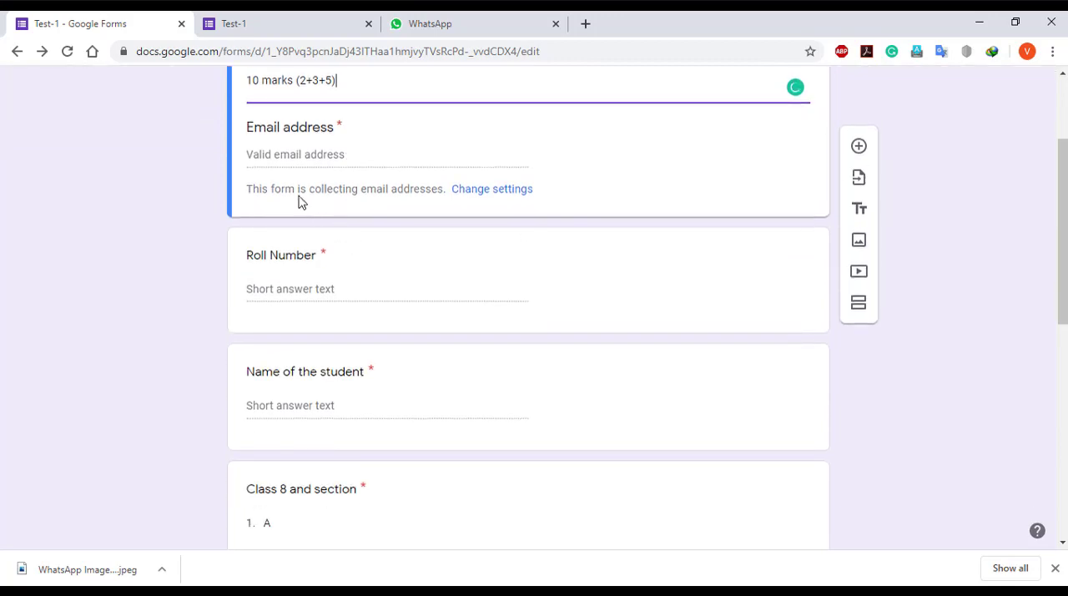
left_click(308, 157)
left_click(286, 291)
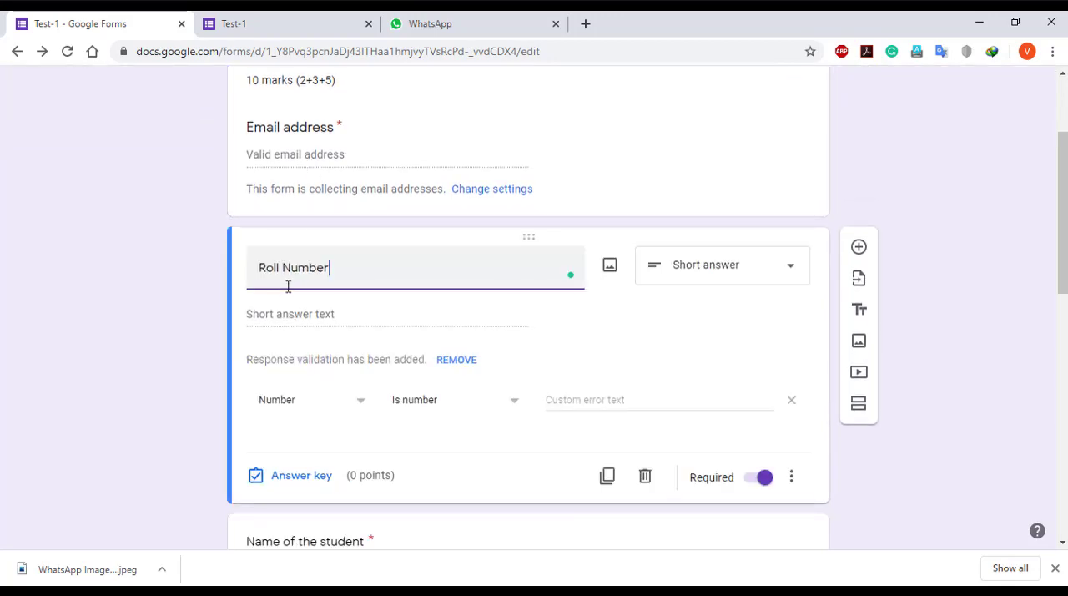
scroll(289, 288, "down", 1)
scroll(291, 315, "down", 1)
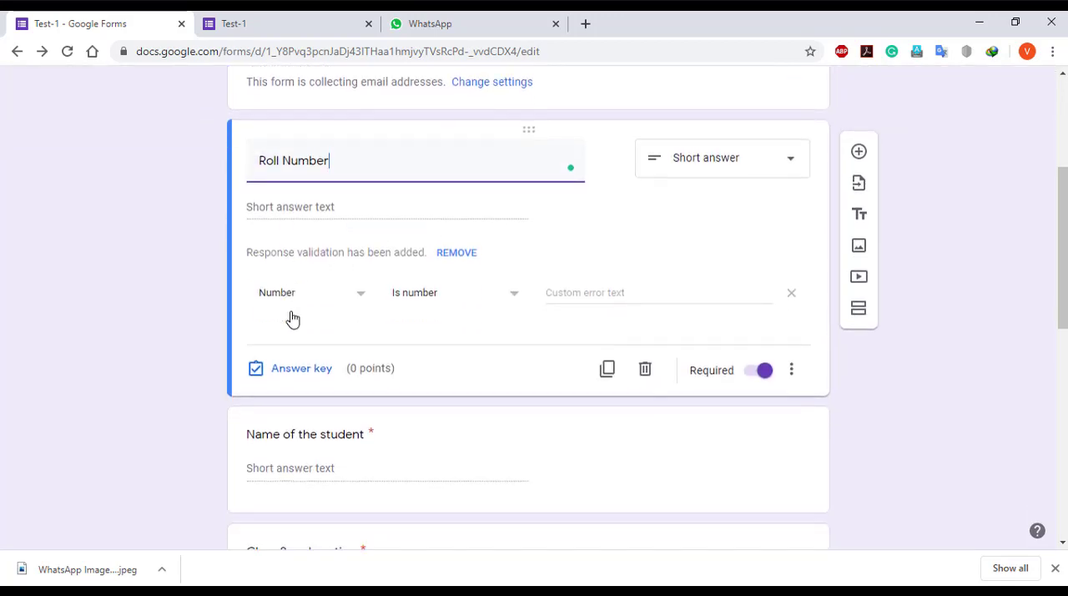
scroll(315, 251, "down", 2)
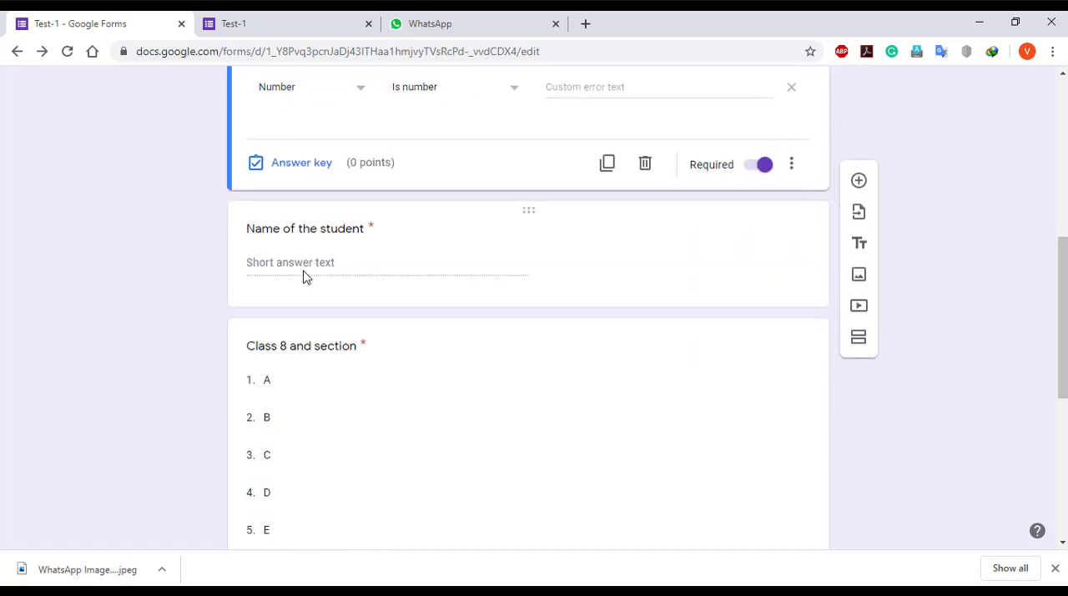
left_click(303, 276)
scroll(328, 249, "down", 2)
left_click(328, 249)
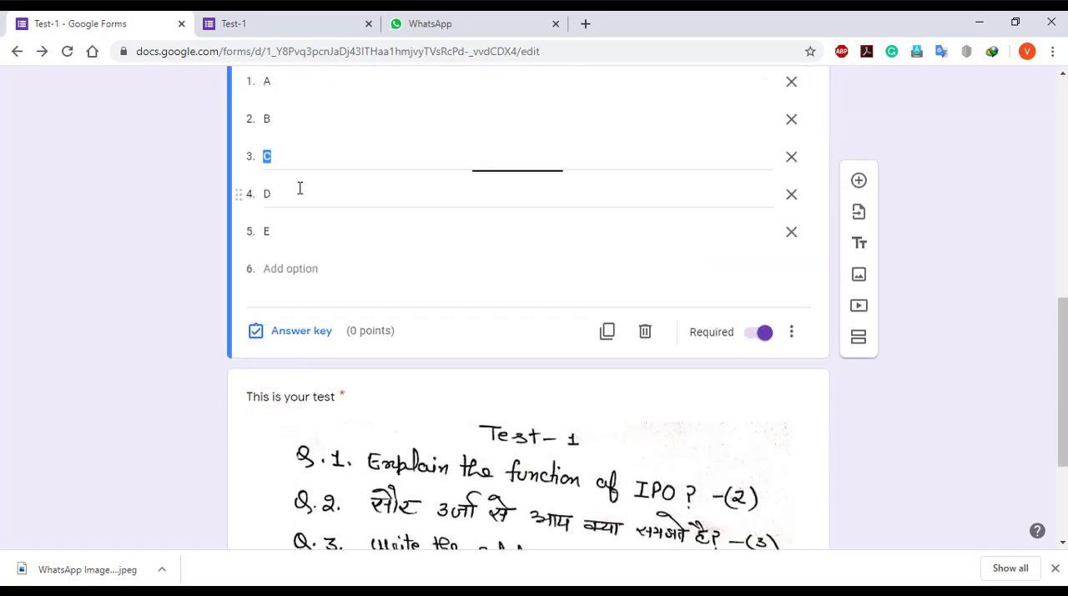
scroll(332, 229, "down", 2)
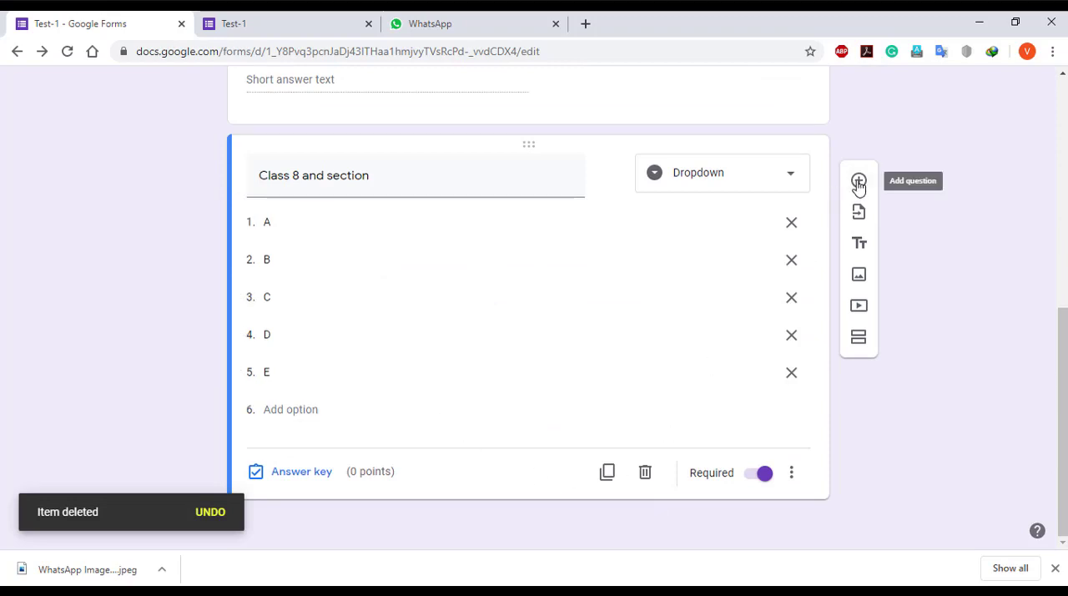
Add a new question below the class and section question and insert the handwritten test paper image into it
left_click(859, 182)
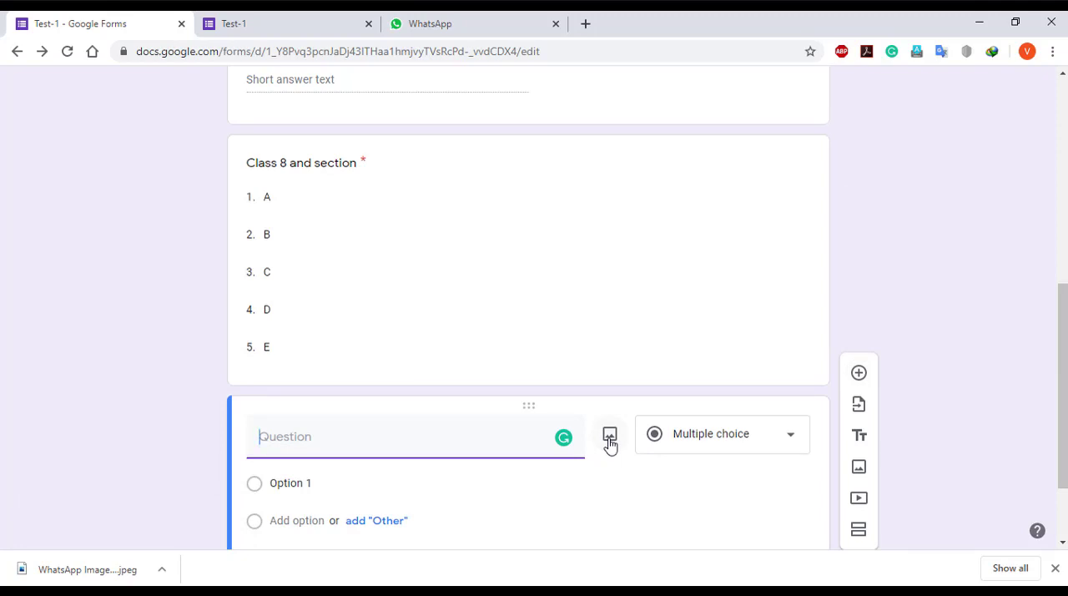
left_click(610, 438)
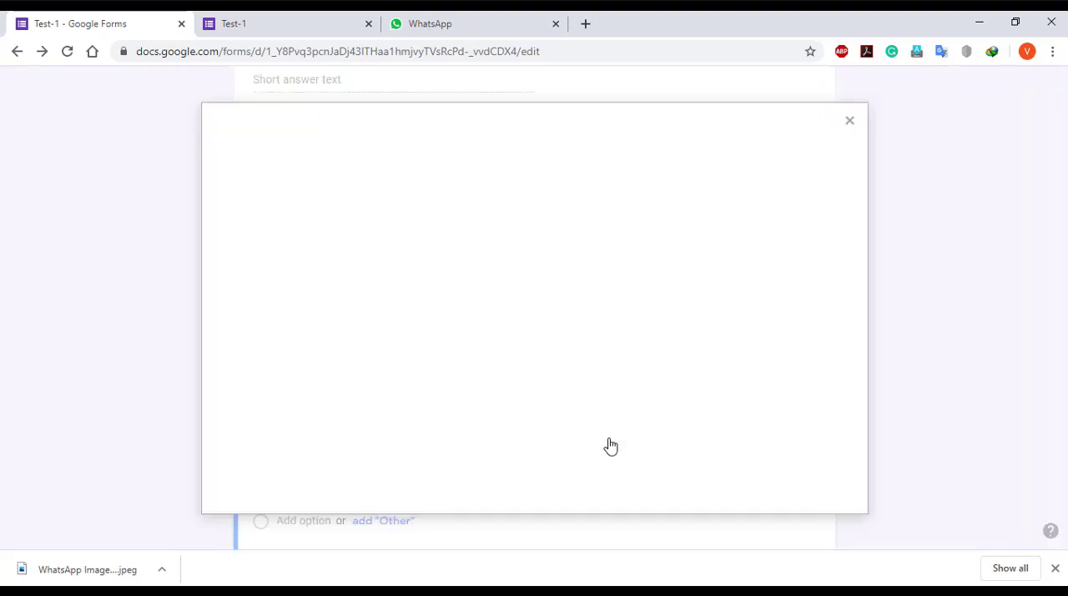
left_click(557, 411)
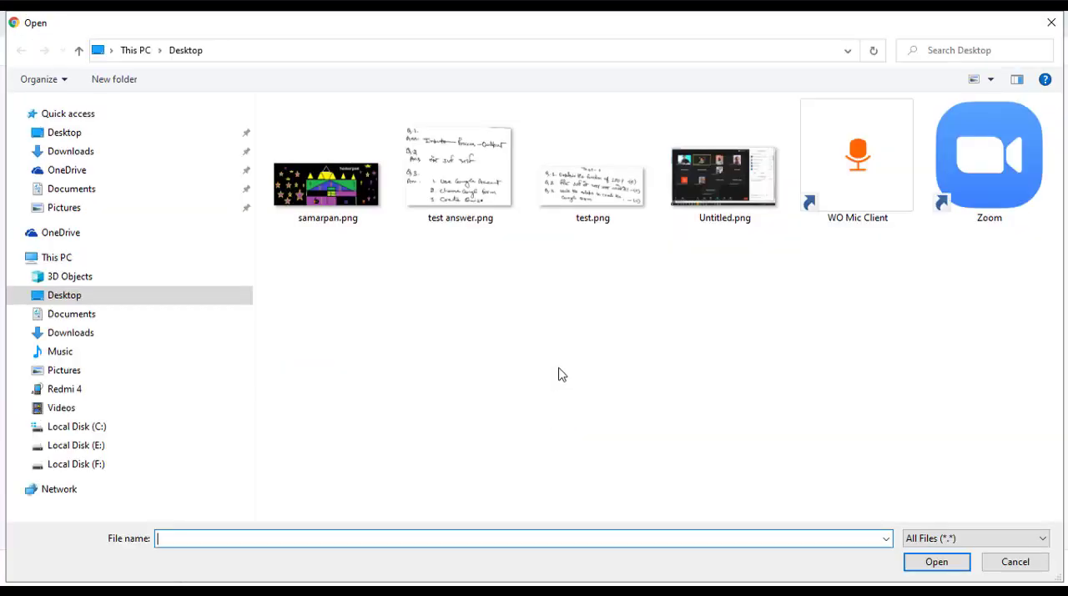
double_click(593, 213)
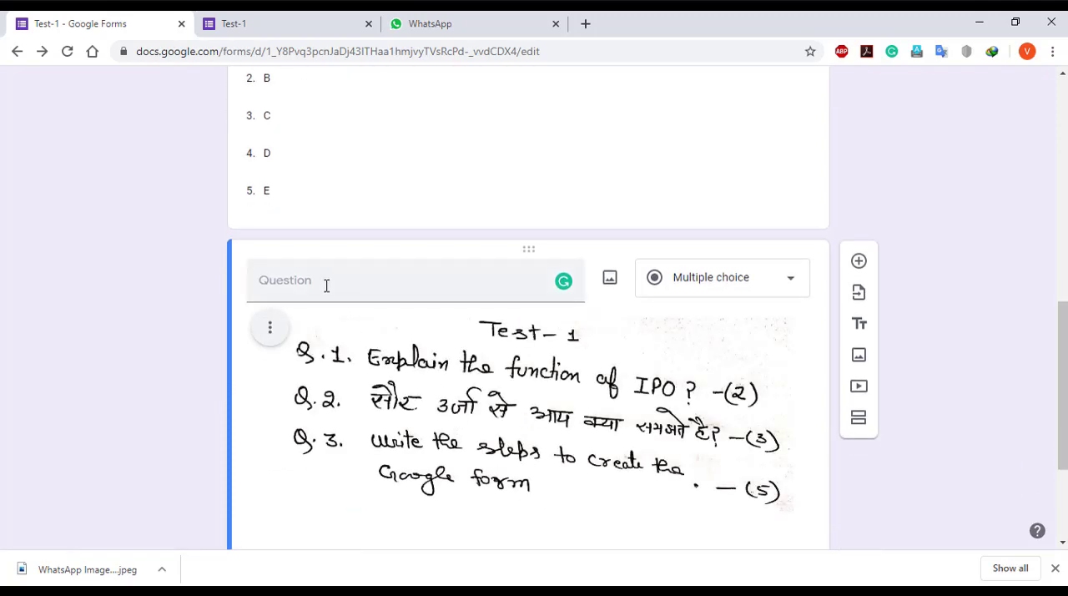
Title the image question "Test - 1" and change its question type to File upload
left_click(327, 285)
type("Tes")
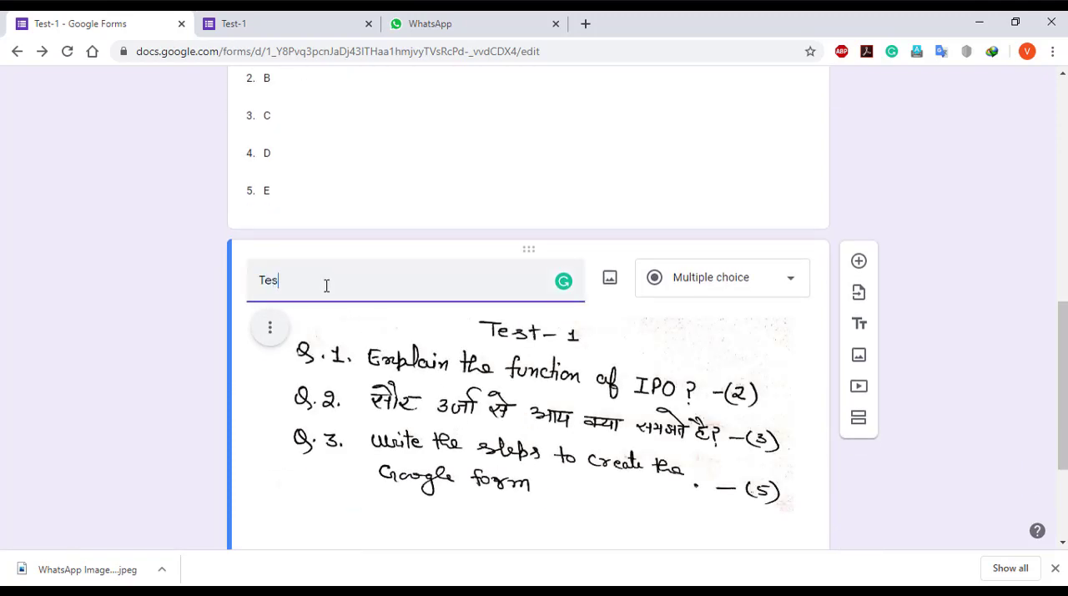
type("t - 1")
scroll(328, 292, "down", 2)
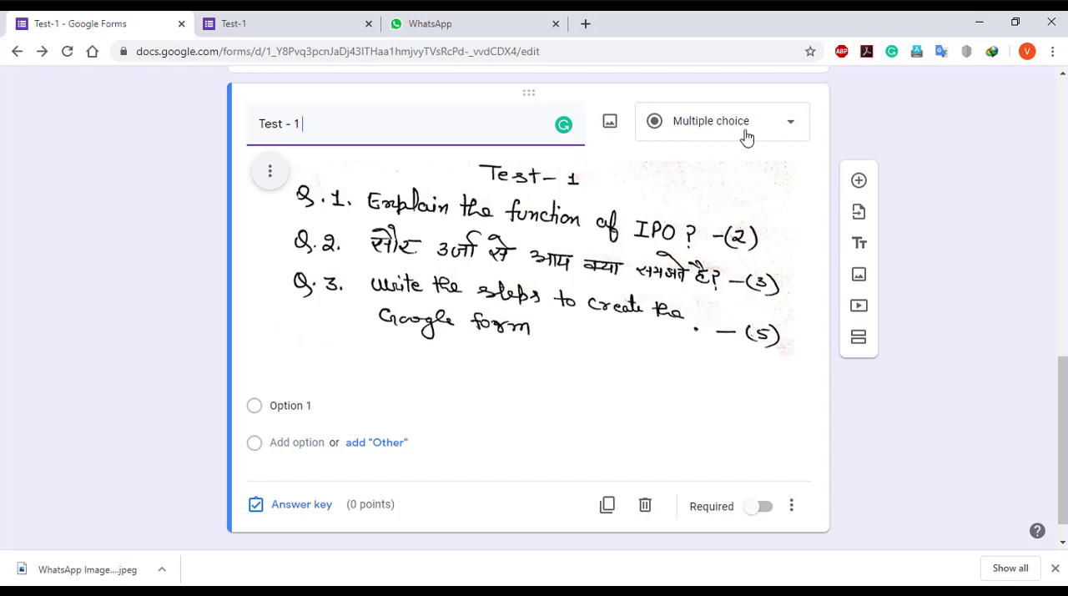
left_click(802, 131)
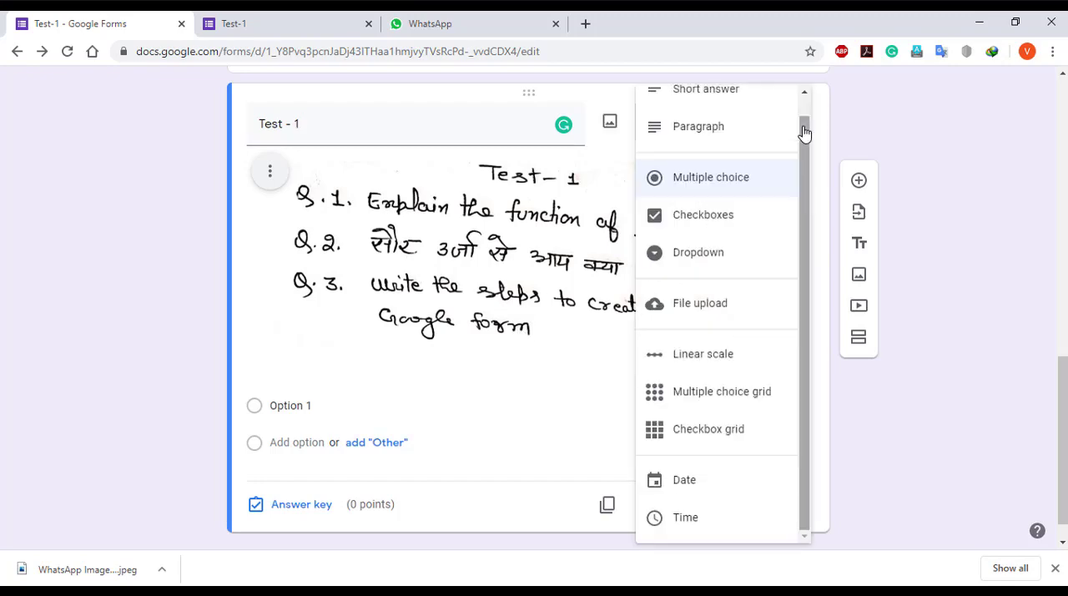
left_click(706, 318)
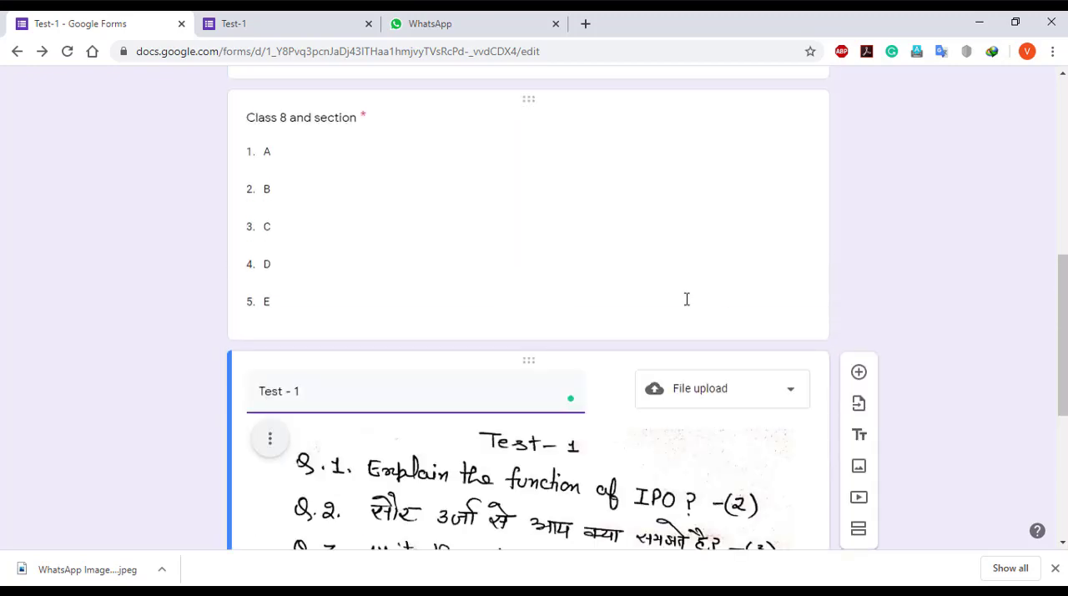
Restrict the Test - 1 question's uploads to specific file types, allowing only PDF and Image
scroll(687, 299, "down", 4)
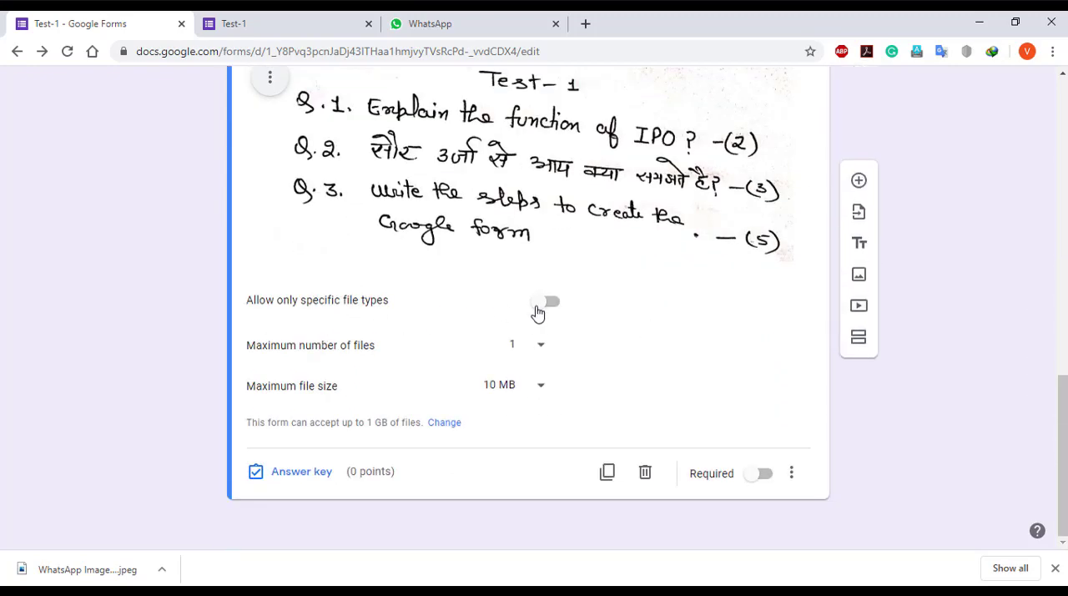
left_click(554, 309)
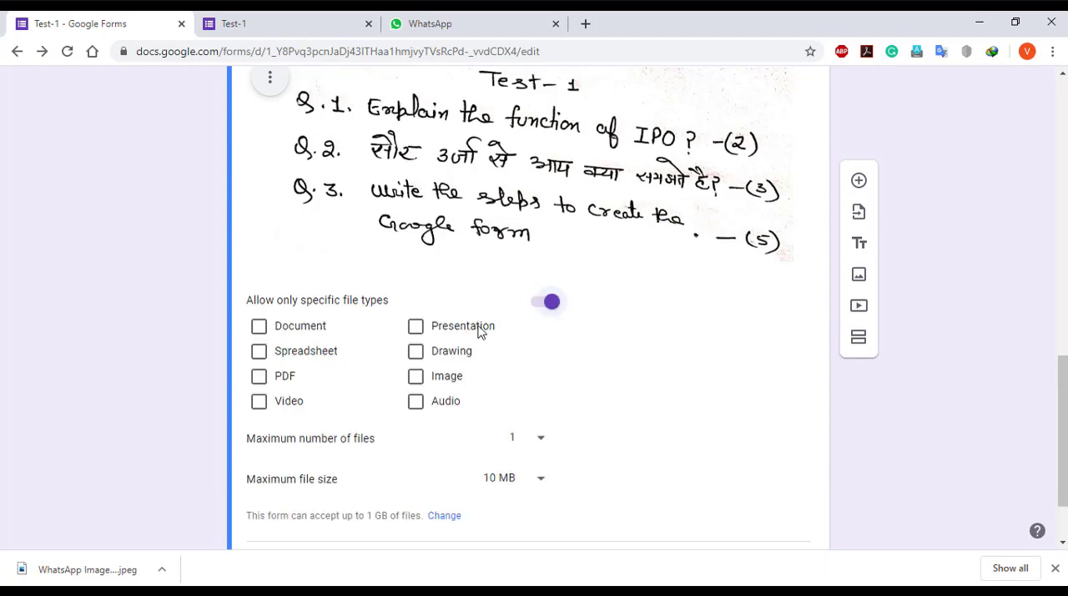
left_click(258, 325)
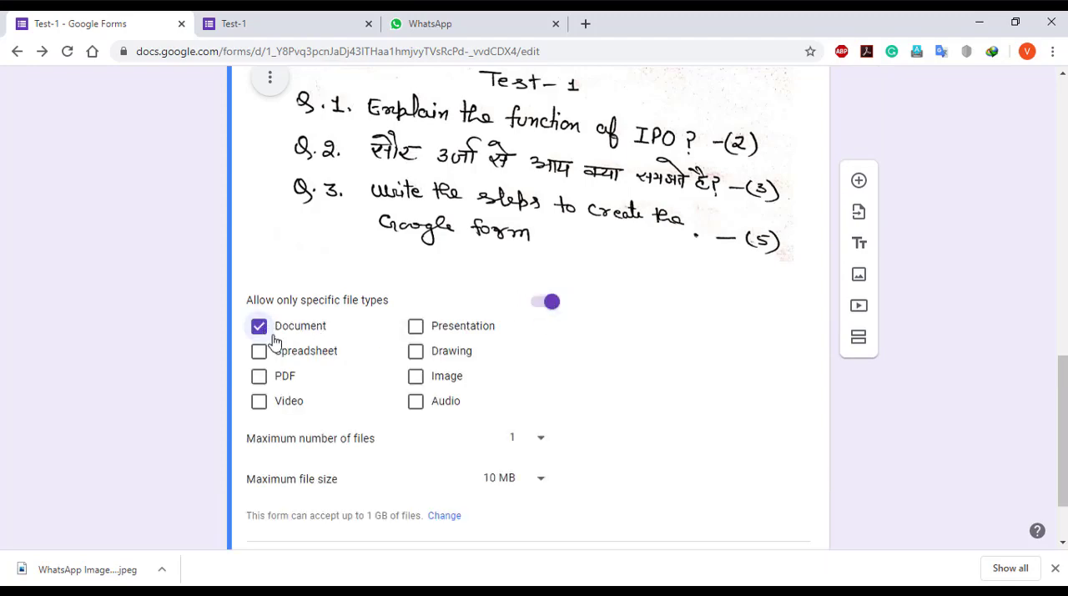
left_click(416, 375)
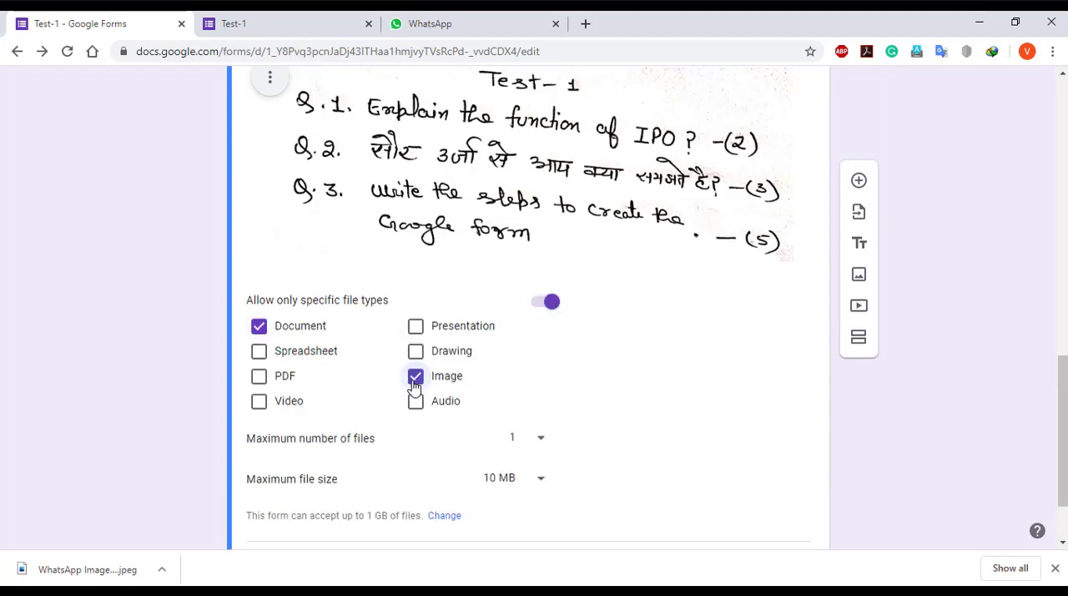
left_click(258, 377)
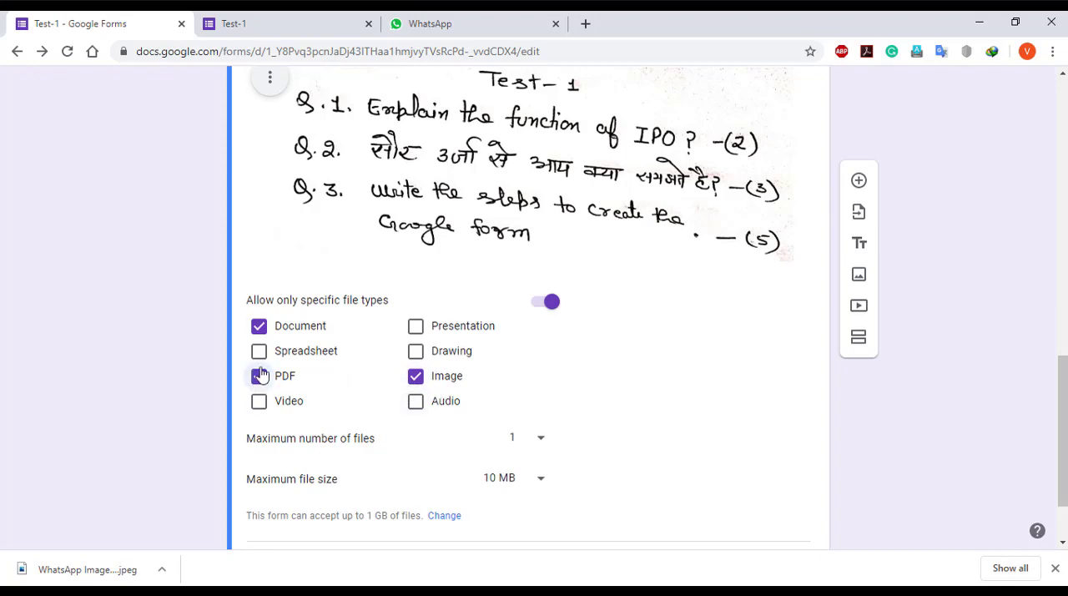
left_click(259, 325)
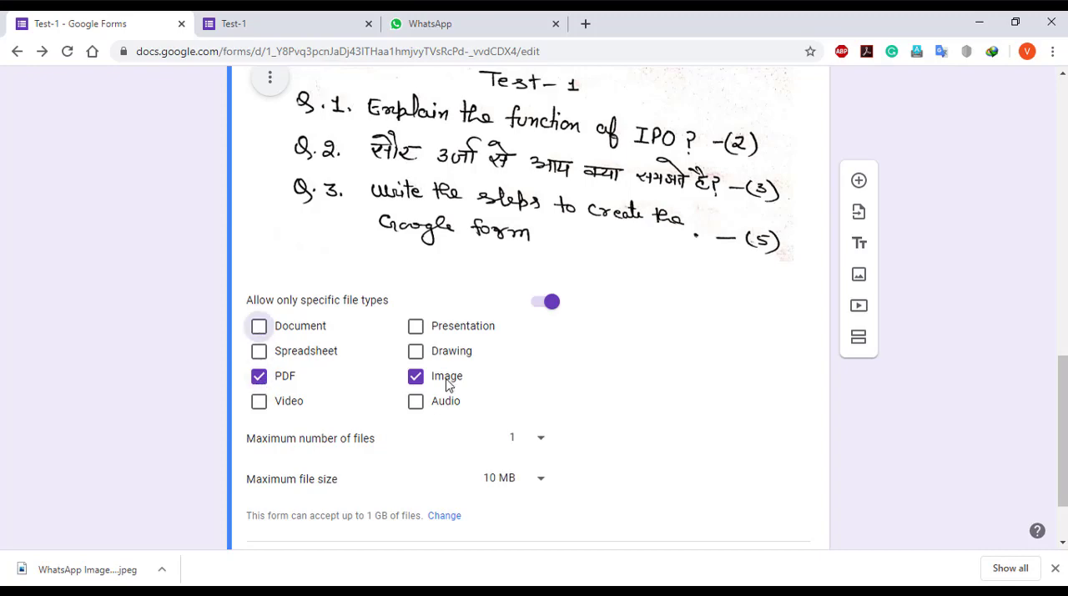
Set the Test - 1 question's score to 10 points in its answer key
scroll(480, 451, "down", 1)
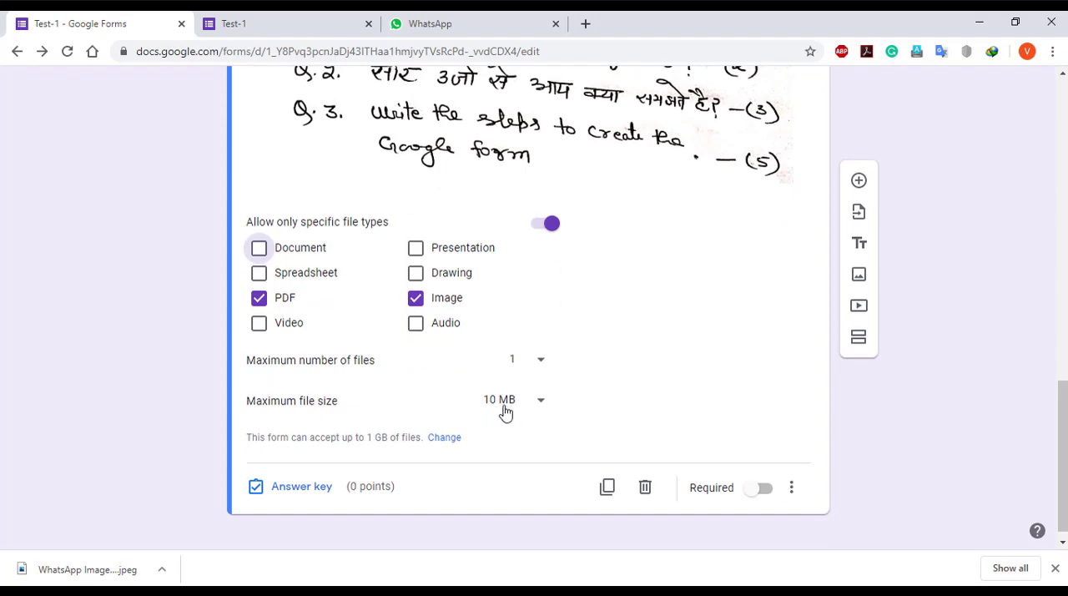
scroll(327, 490, "down", 1)
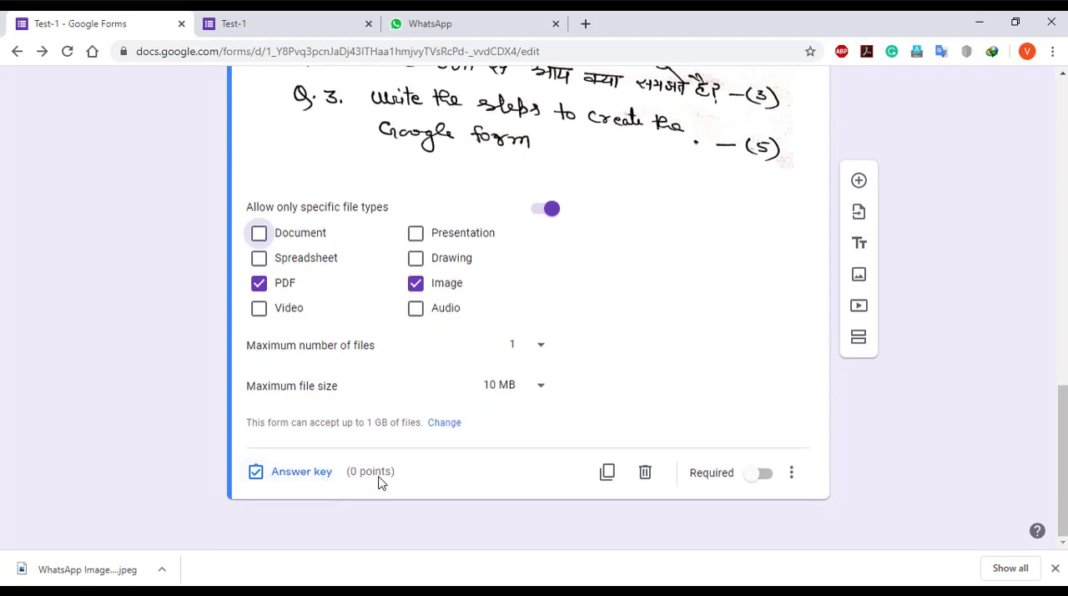
left_click(301, 471)
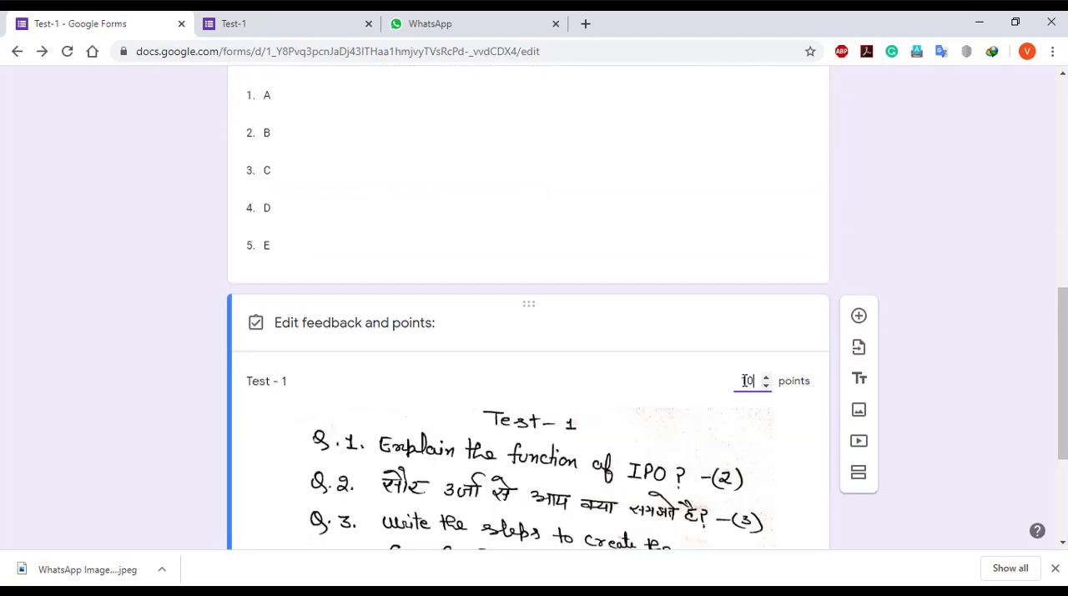
type("9")
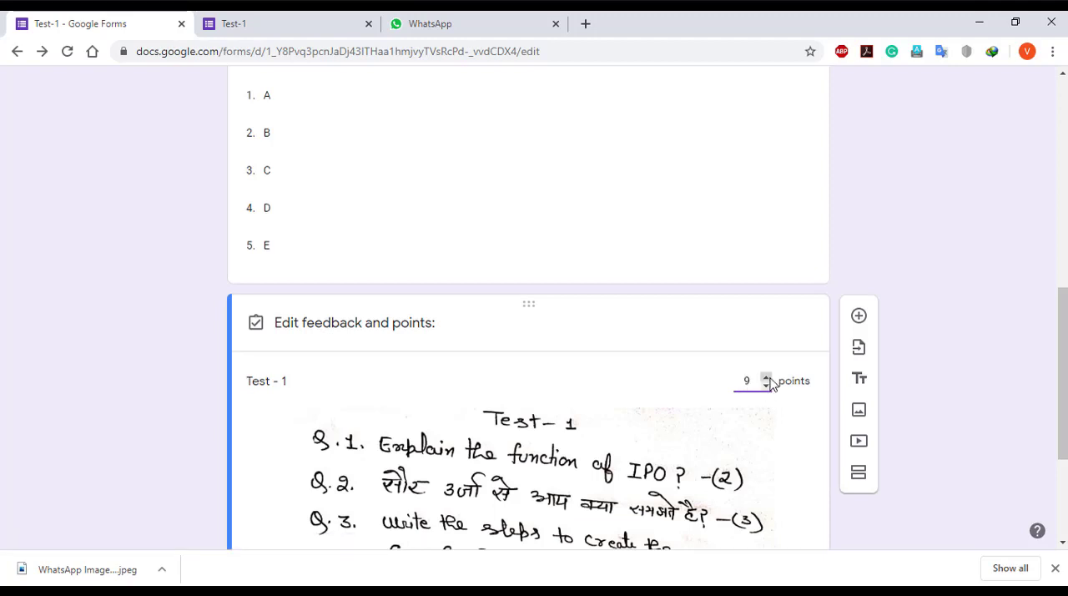
left_click(766, 377)
scroll(393, 438, "down", 1)
scroll(400, 454, "down", 2)
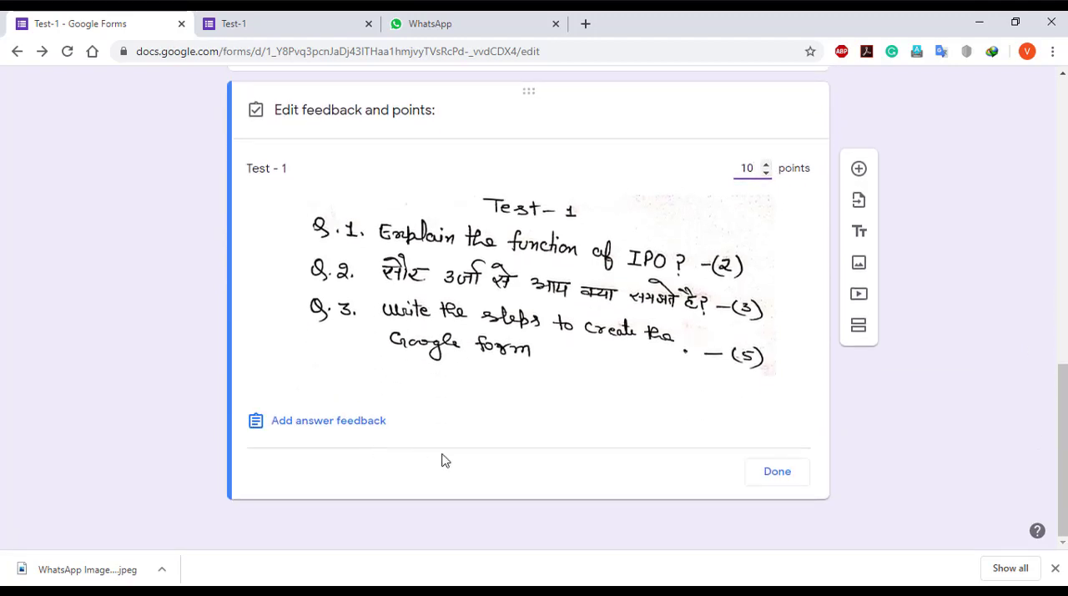
Finish editing the Test - 1 answer key and make the question required
left_click(776, 474)
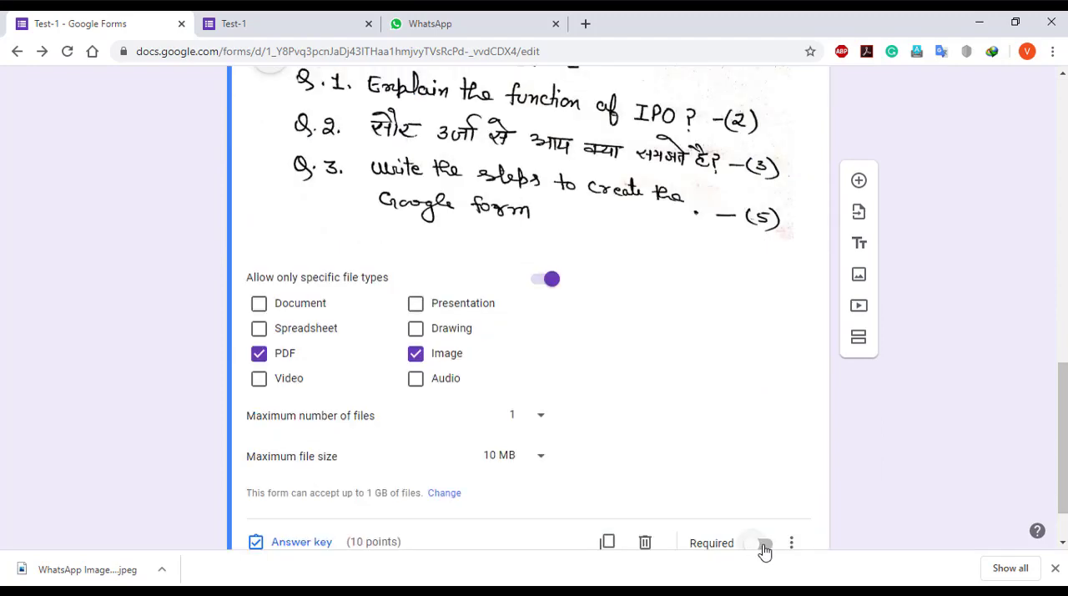
left_click(762, 544)
scroll(235, 343, "up", 3)
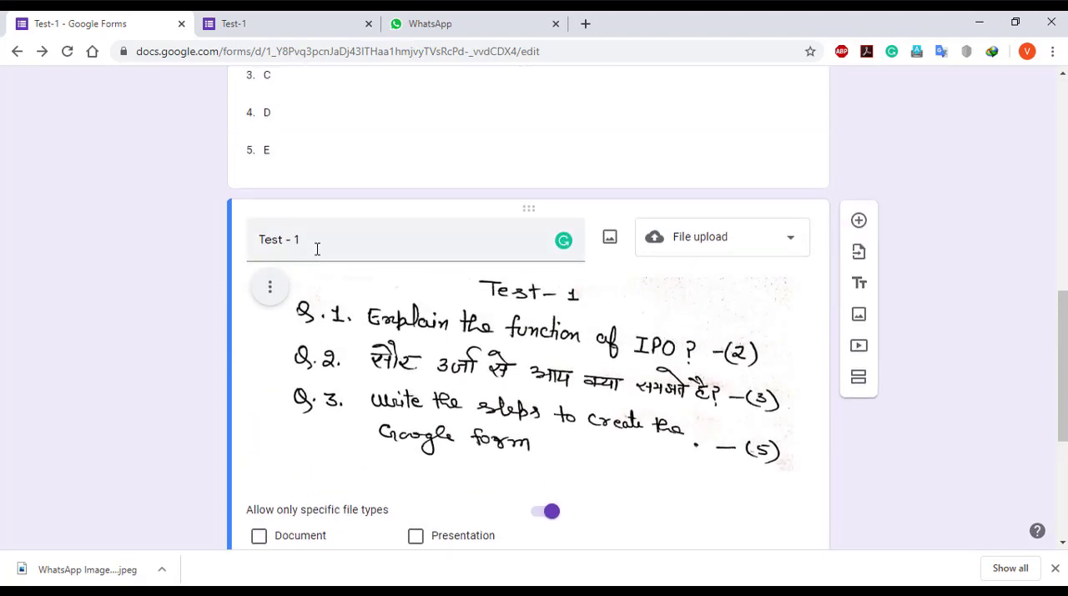
scroll(317, 249, "down", 2)
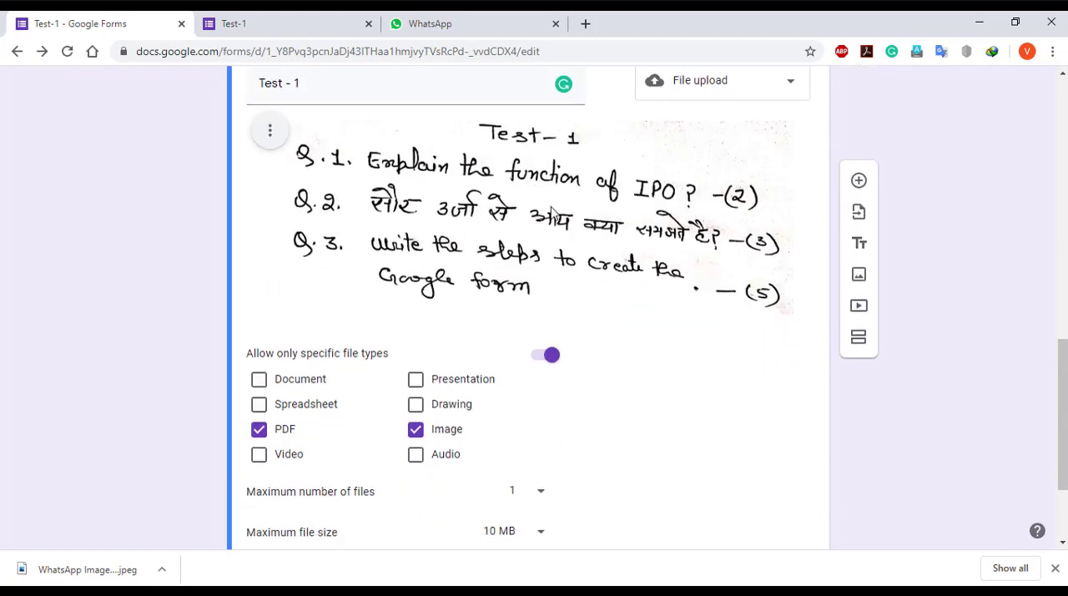
scroll(553, 211, "down", 1)
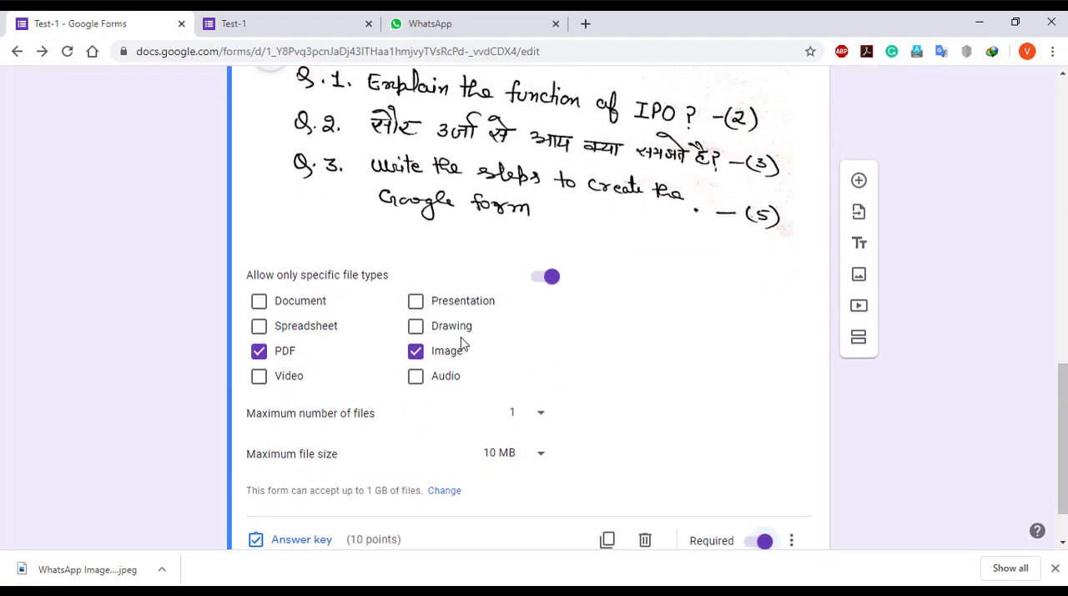
scroll(462, 343, "down", 1)
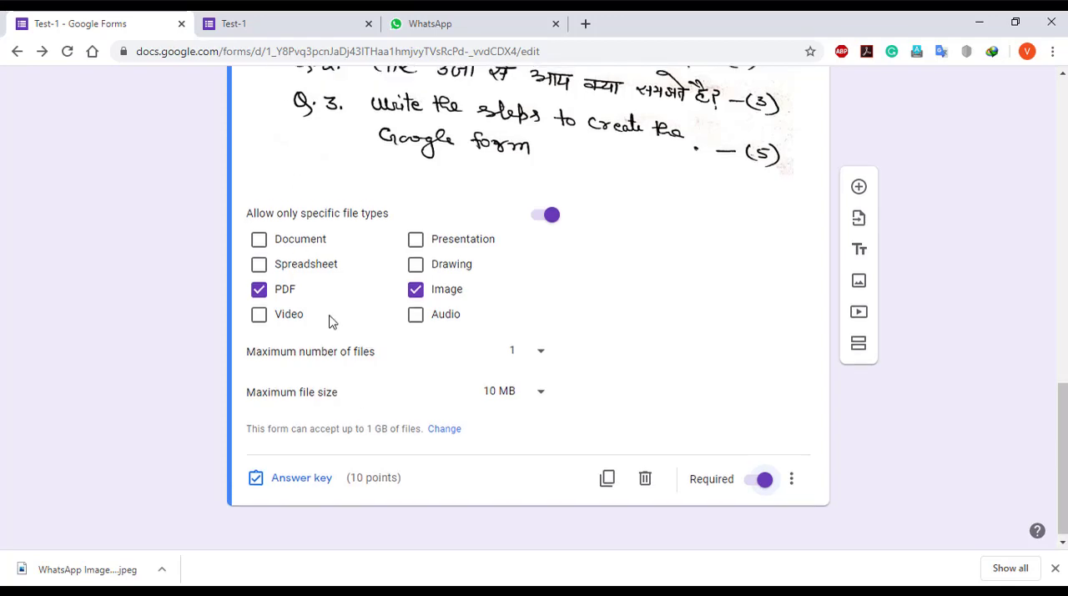
Open a preview of the form, then return to the editor and look over the questions
scroll(329, 317, "up", 15)
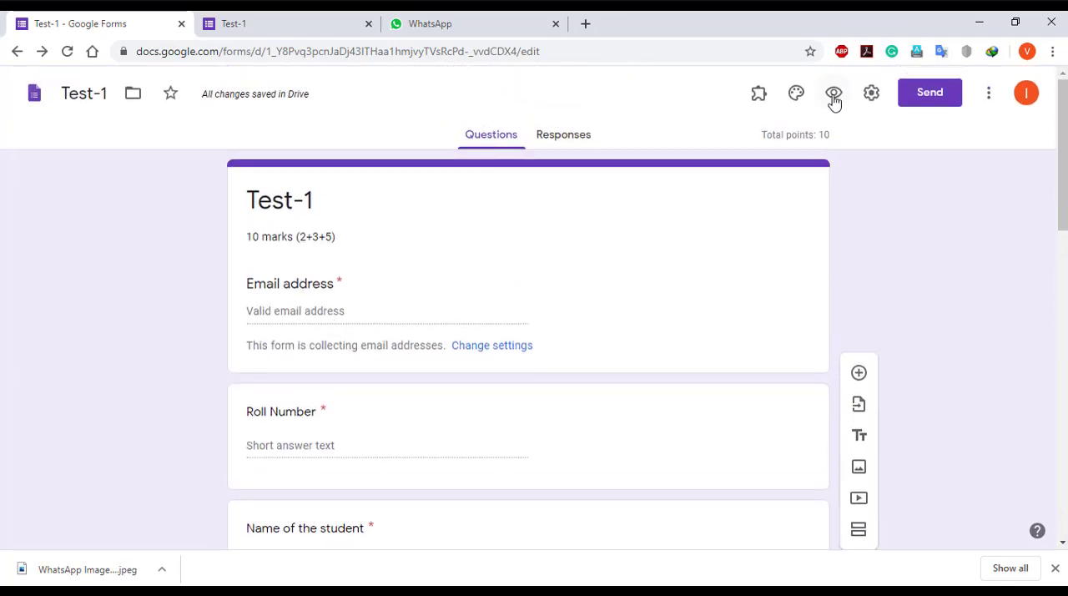
left_click(834, 93)
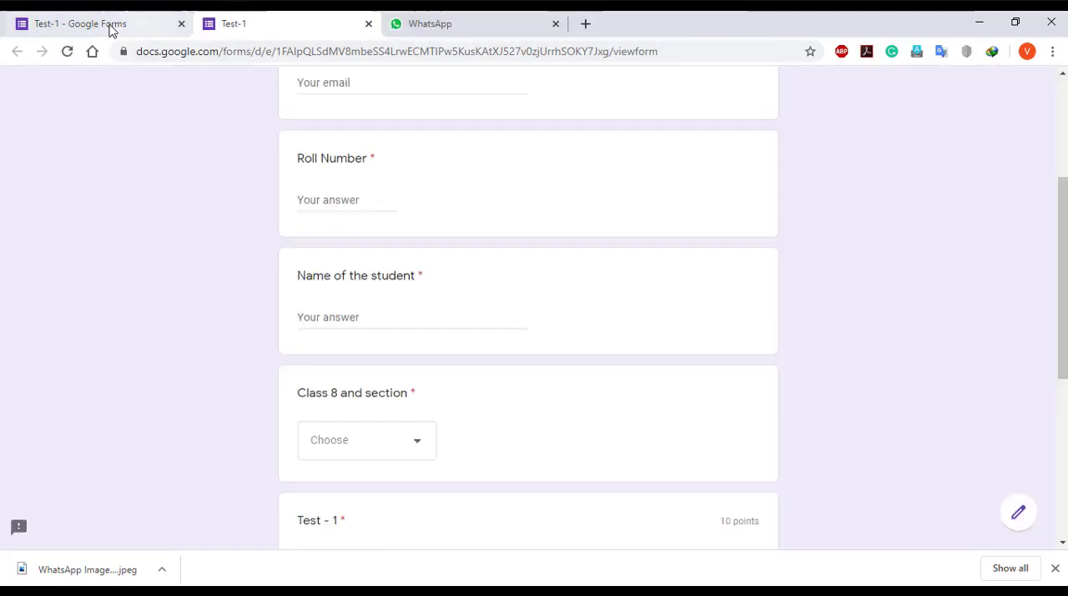
left_click(111, 29)
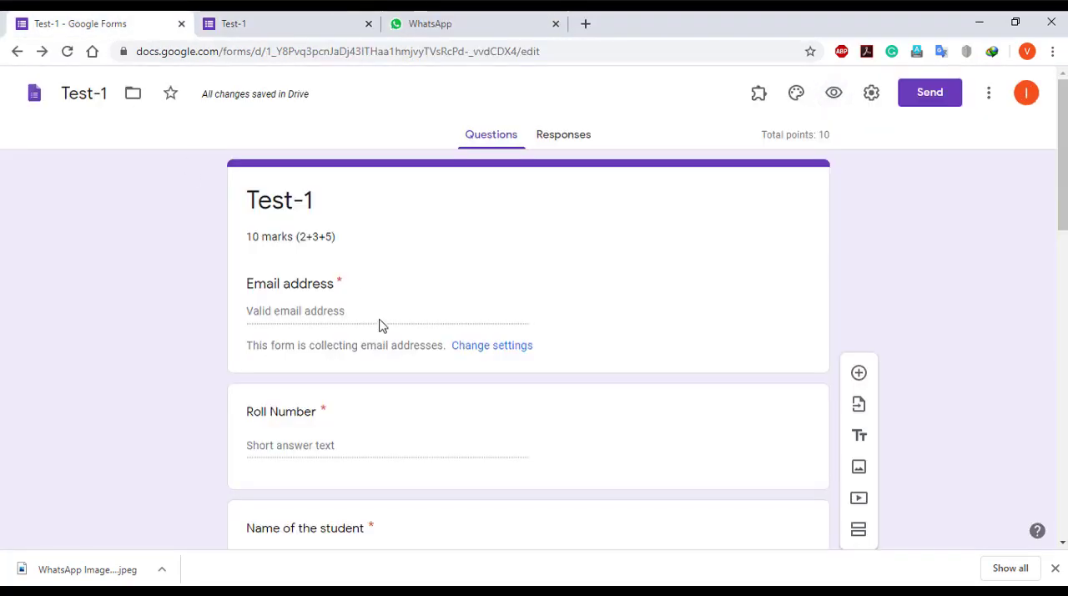
scroll(380, 376, "down", 8)
scroll(371, 454, "down", 3)
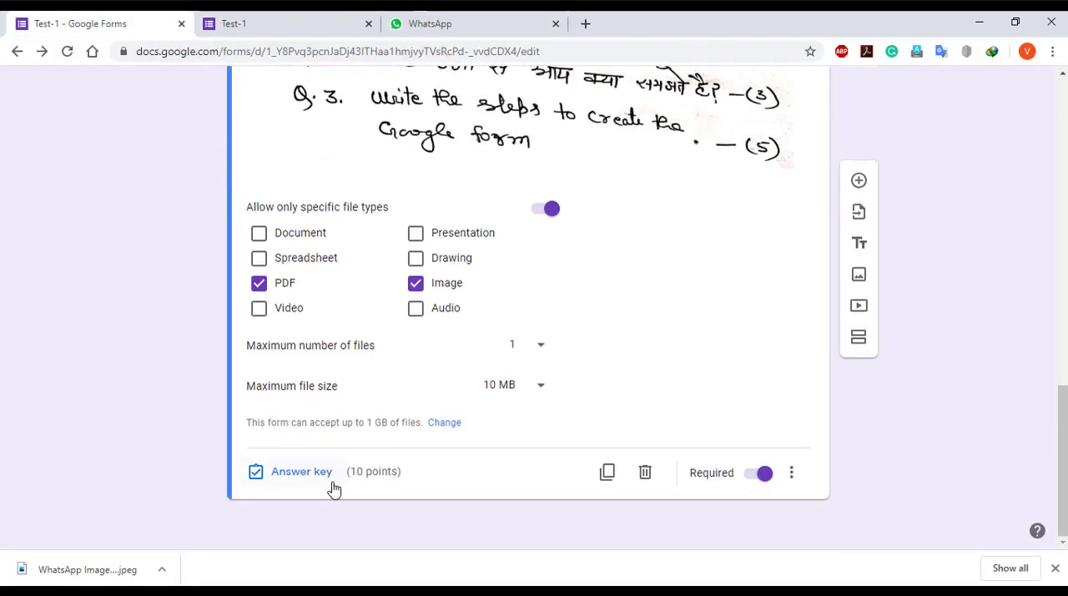
scroll(340, 477, "up", 8)
scroll(352, 470, "up", 4)
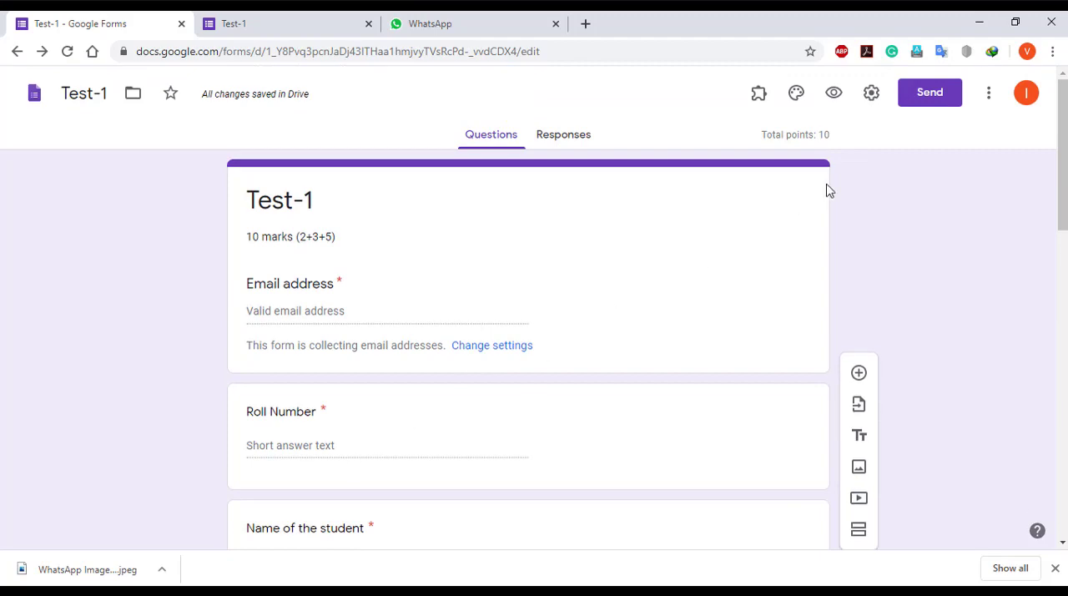
Review the form's general, presentation and quiz settings, including the confirmation message and grade release option, and save them
left_click(871, 94)
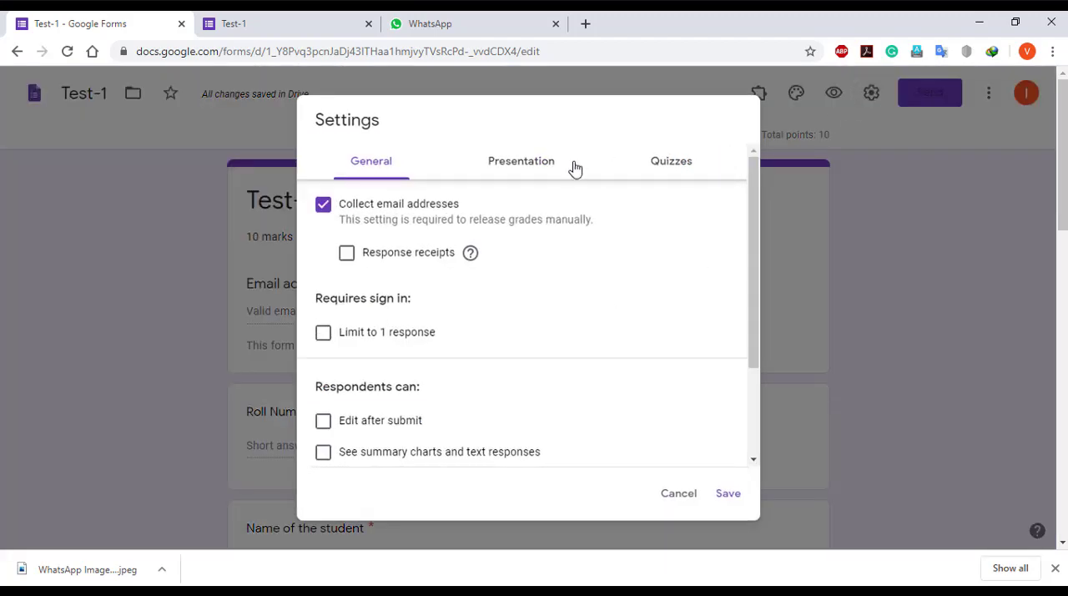
left_click(548, 173)
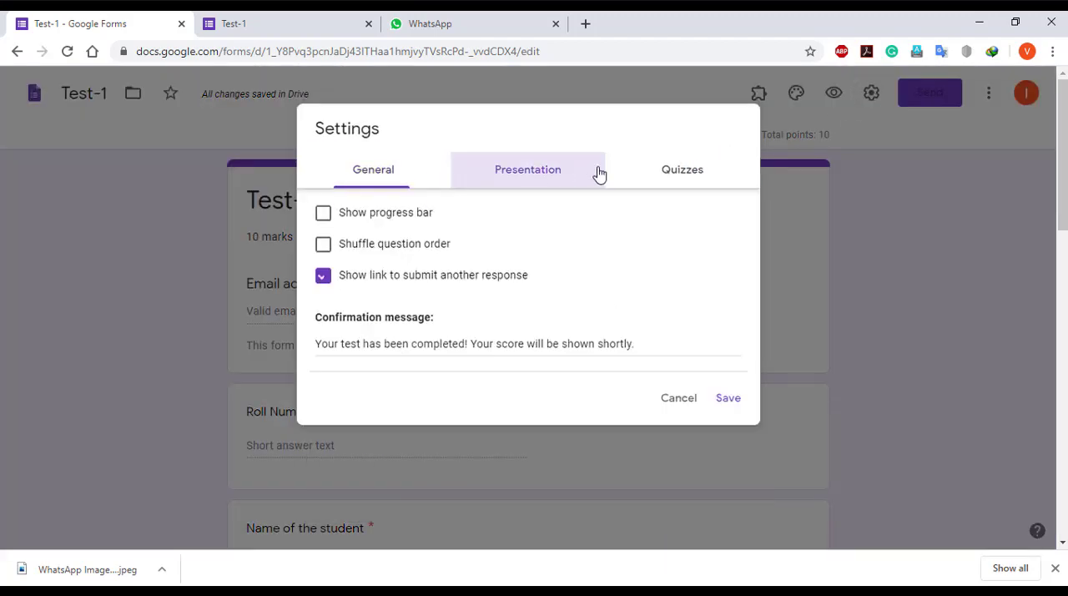
left_click(685, 171)
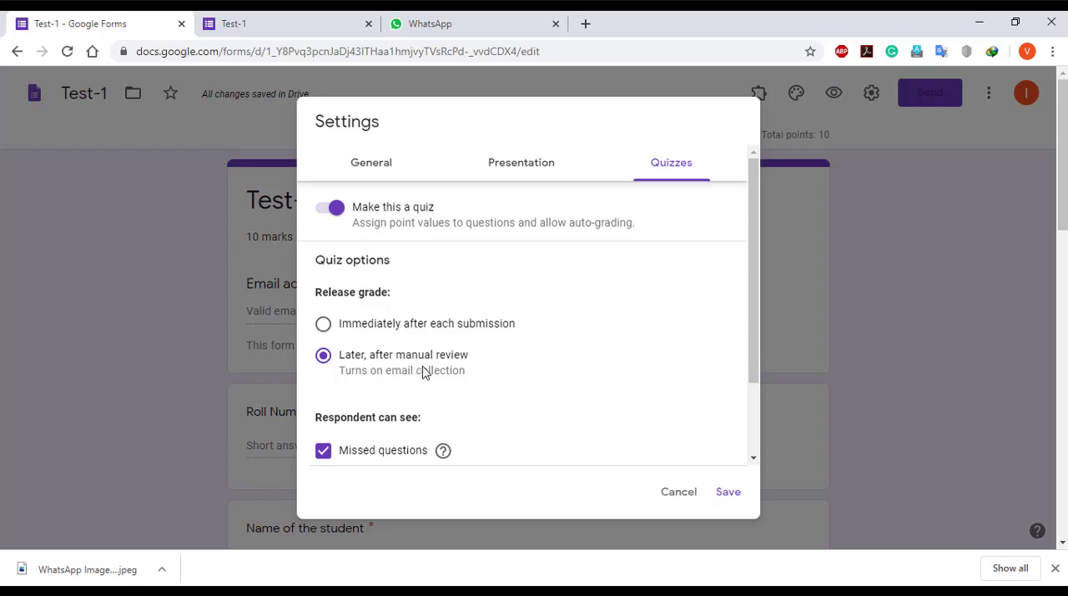
left_click(501, 168)
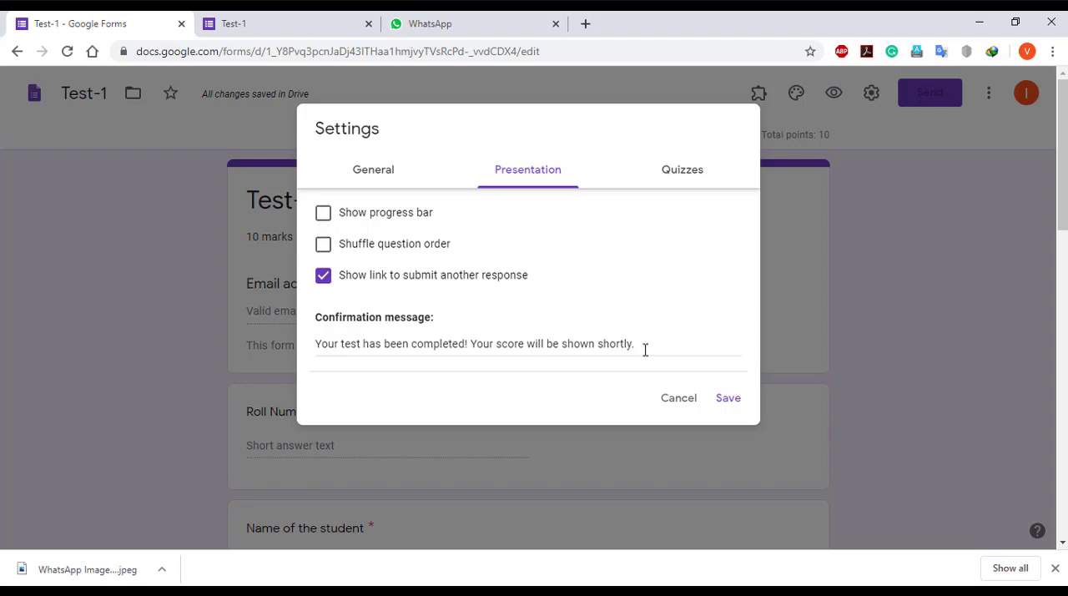
left_click(371, 171)
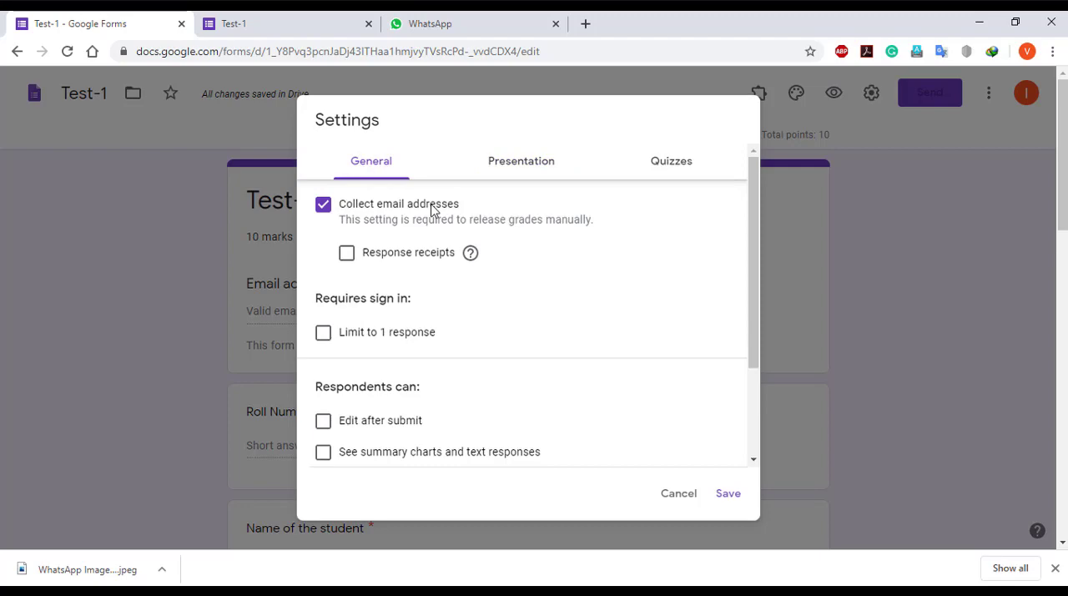
left_click(507, 172)
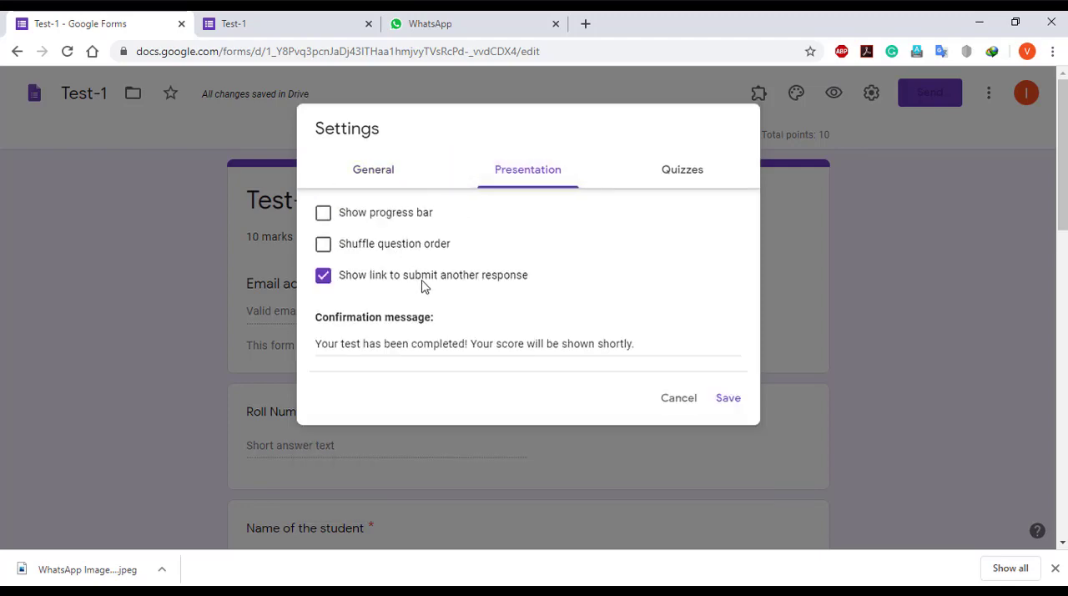
left_click(659, 174)
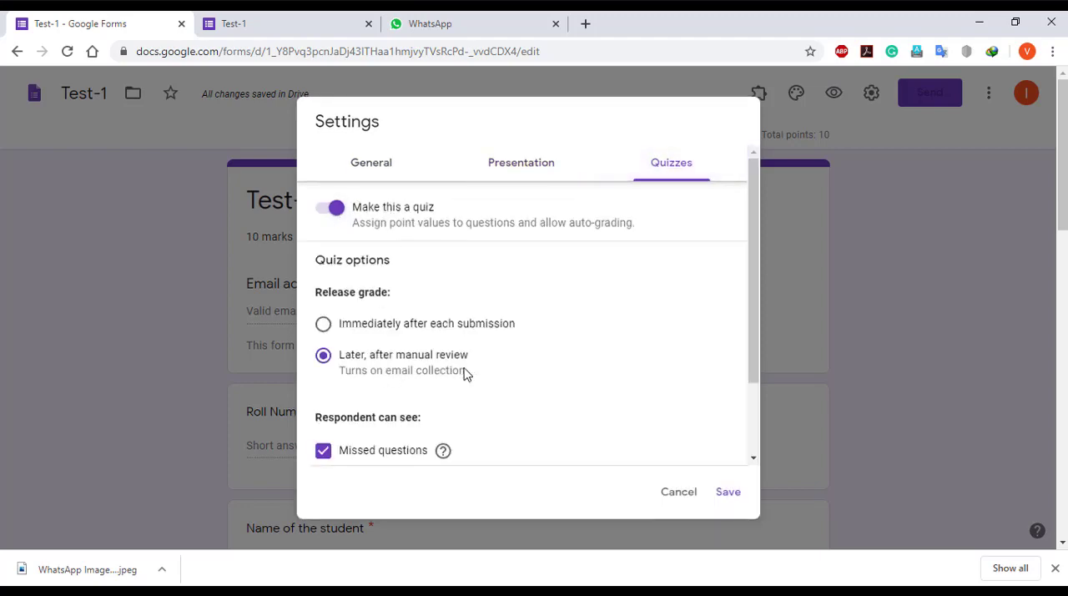
left_click(740, 501)
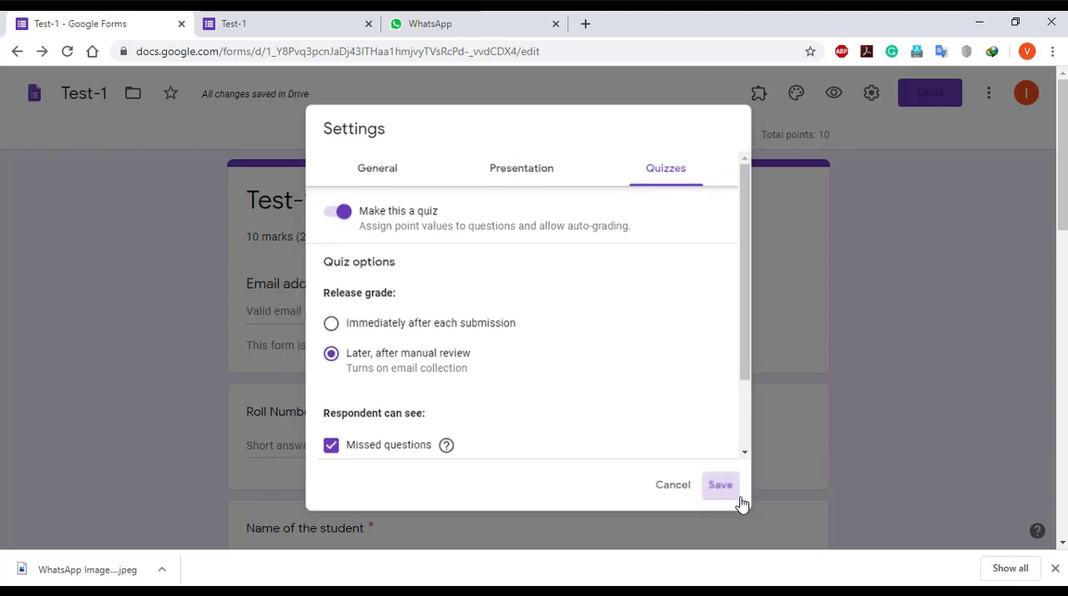
Switch to the student view of the Test-1 form and fill in the respondent's email address and roll number
left_click(308, 16)
scroll(232, 229, "up", 3)
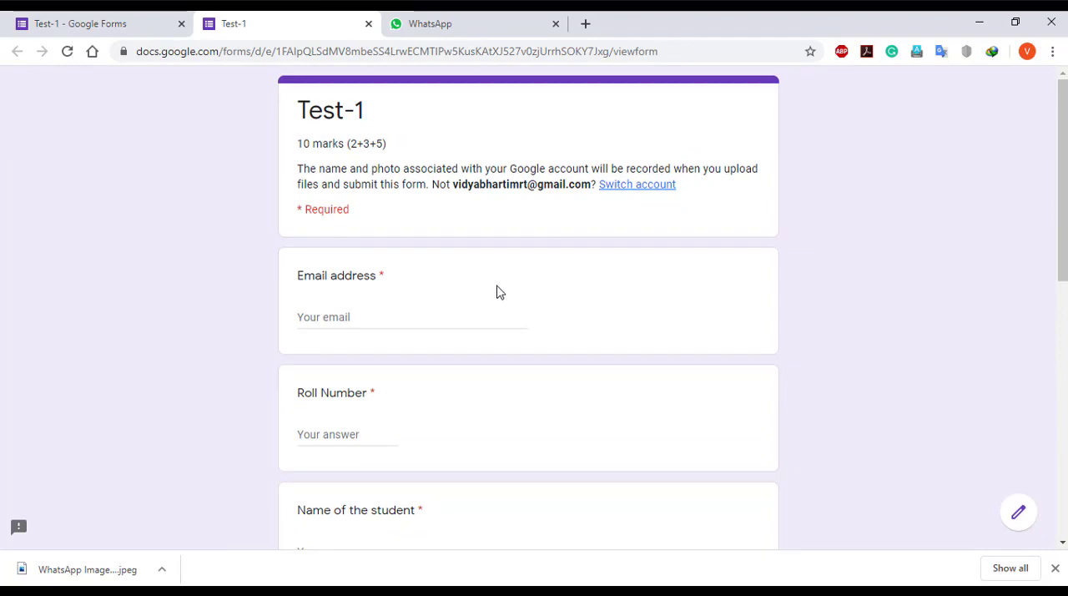
scroll(497, 292, "down", 8)
scroll(495, 291, "up", 8)
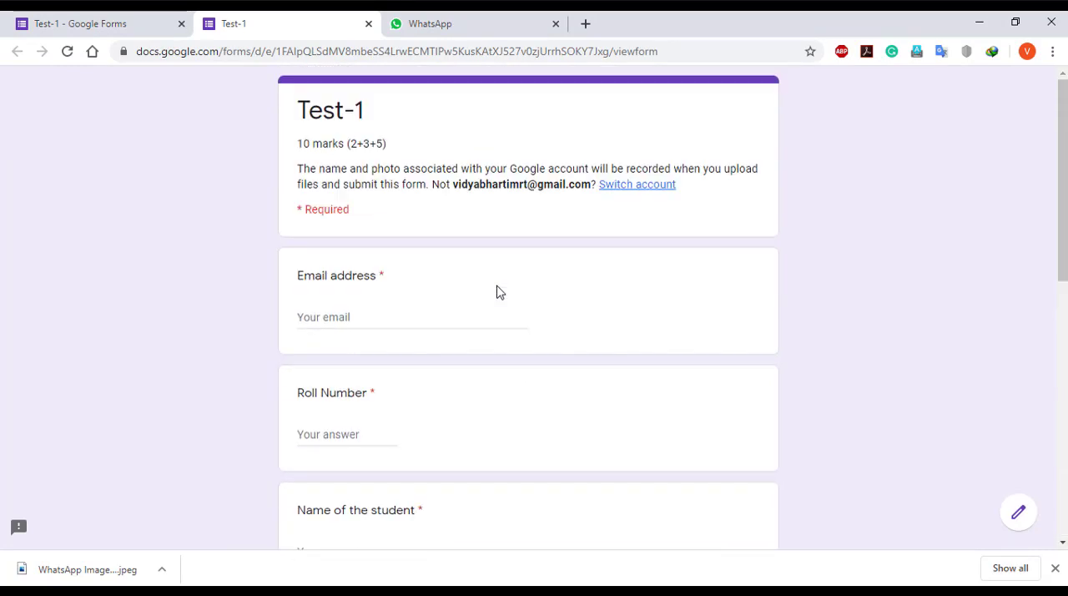
left_click(337, 316)
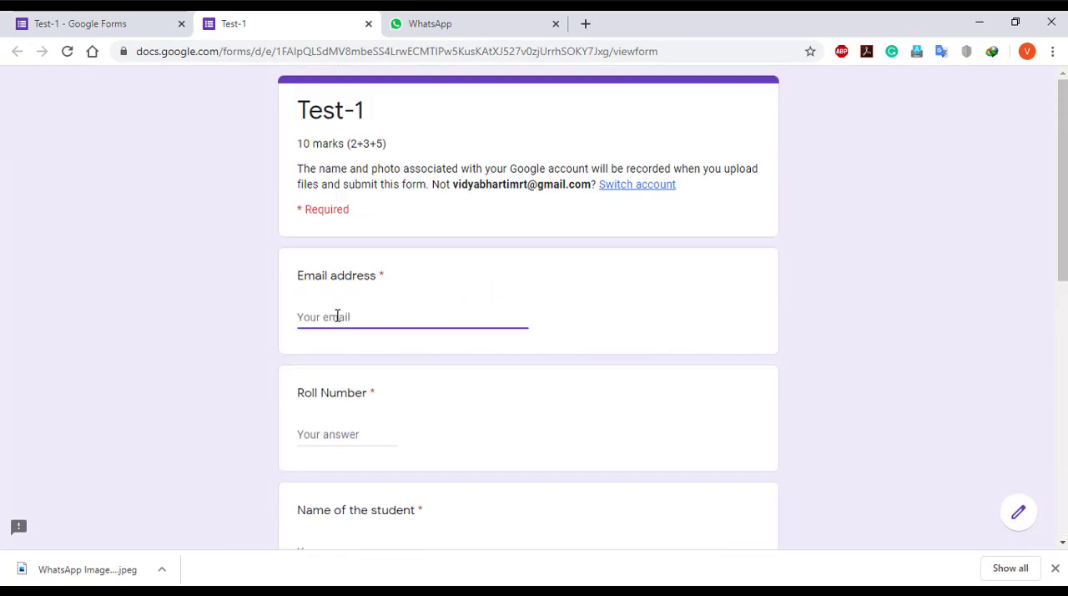
left_click(345, 428)
type("123")
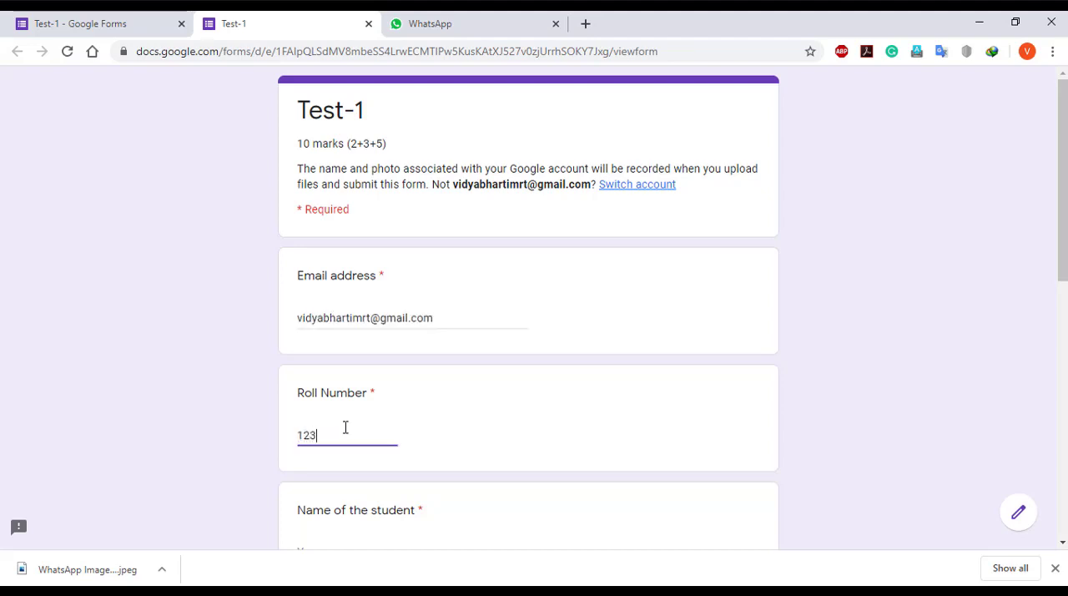
Fill in the student's name and choose A for the Class 8 and section question
scroll(345, 427, "down", 1)
left_click(349, 480)
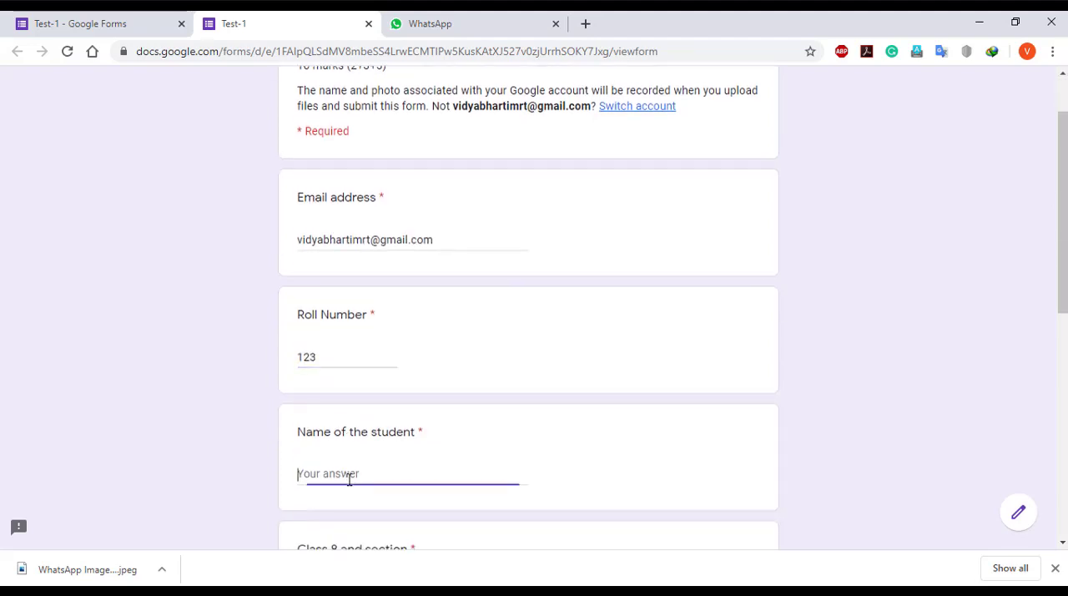
scroll(349, 480, "down", 4)
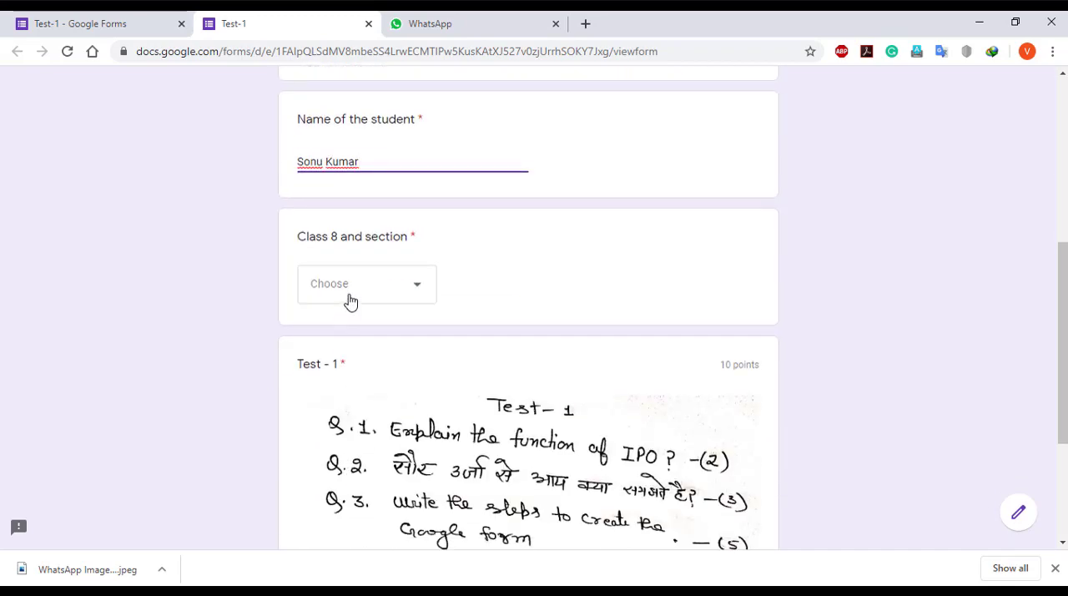
left_click(381, 298)
left_click(332, 338)
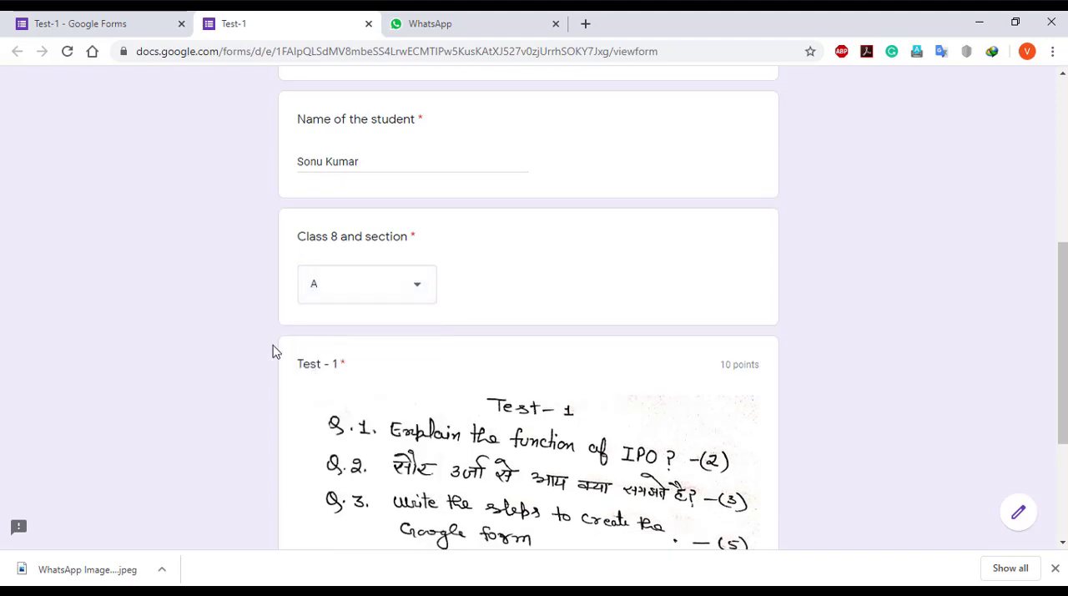
Upload test answer.png from the Desktop as the answer to the Test - 1 question
scroll(275, 351, "down", 2)
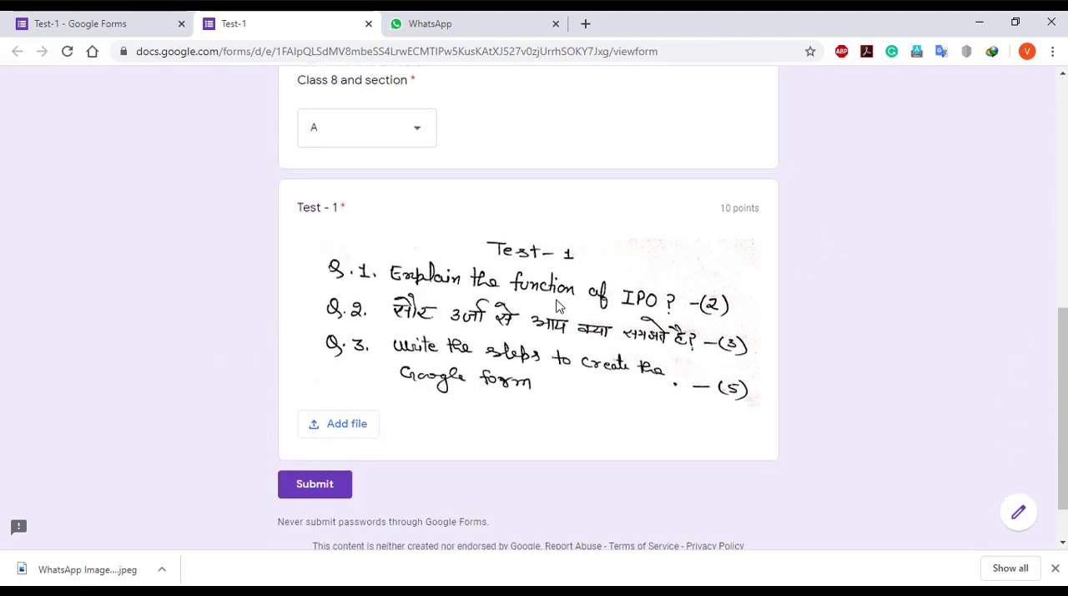
scroll(559, 307, "down", 1)
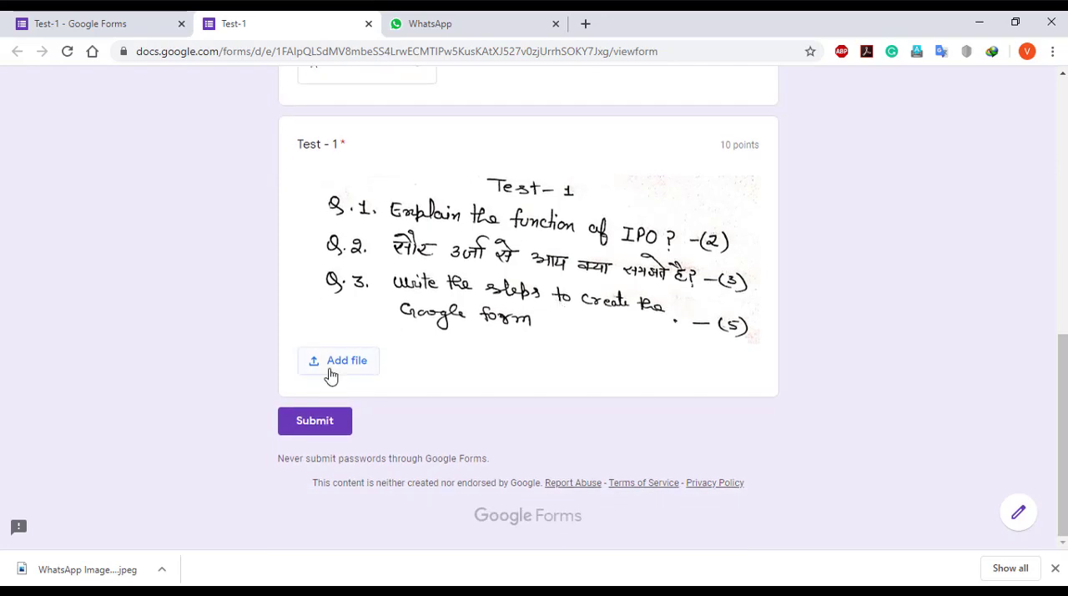
left_click(331, 373)
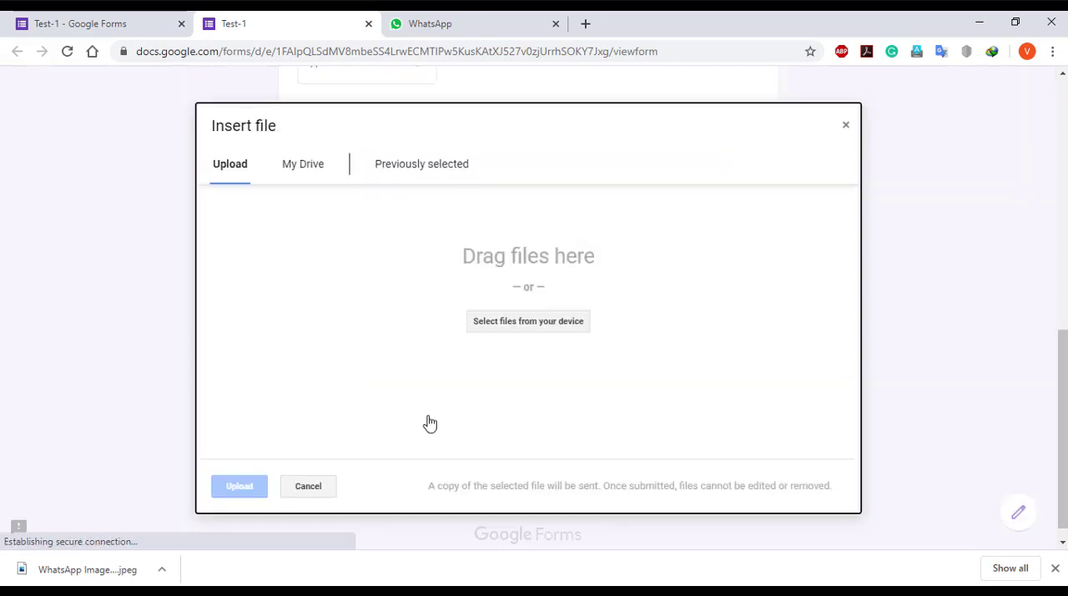
left_click(516, 328)
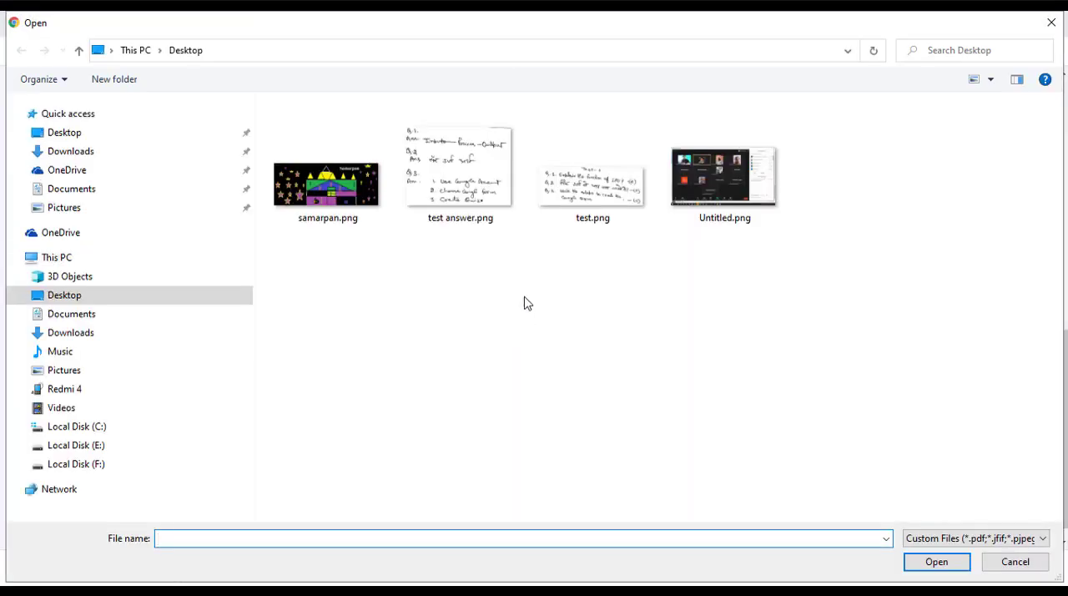
left_click(459, 202)
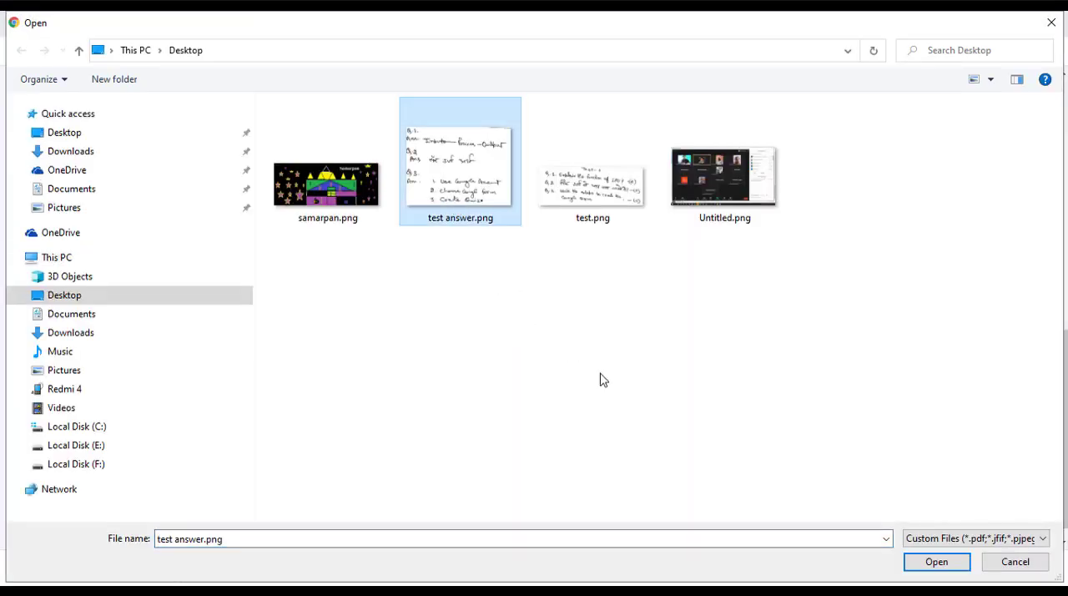
left_click(935, 563)
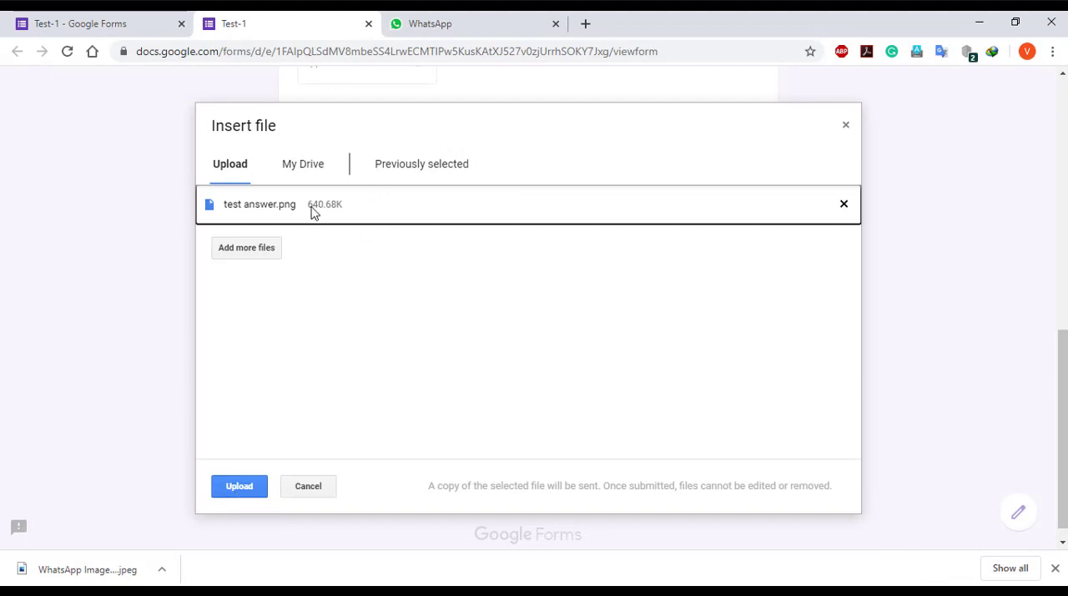
left_click(262, 490)
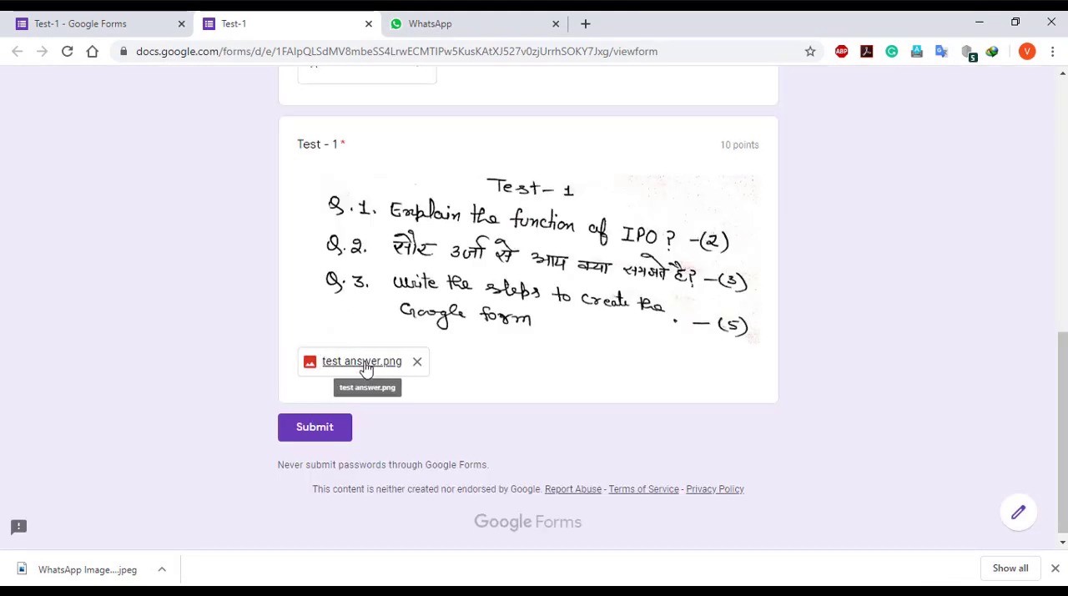
Submit the completed test and open the responses summary in the form editor
left_click(316, 433)
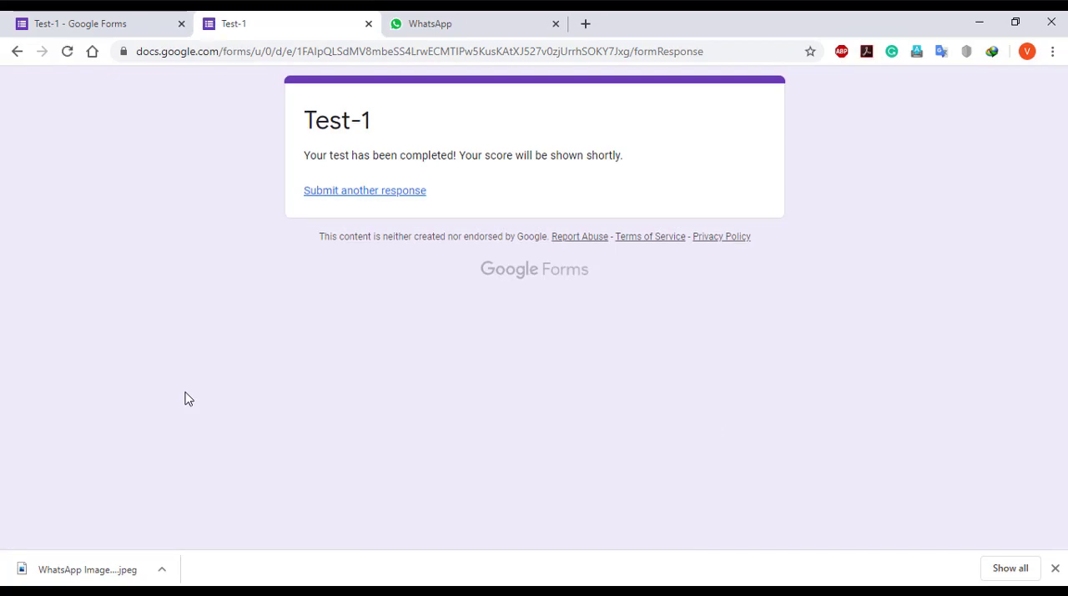
left_click(92, 30)
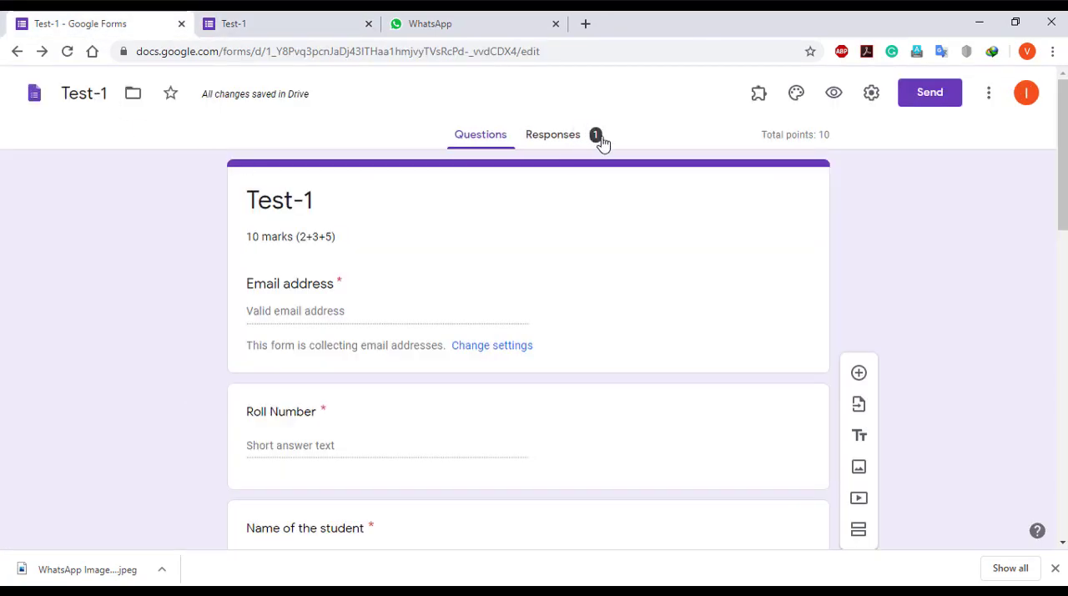
left_click(565, 144)
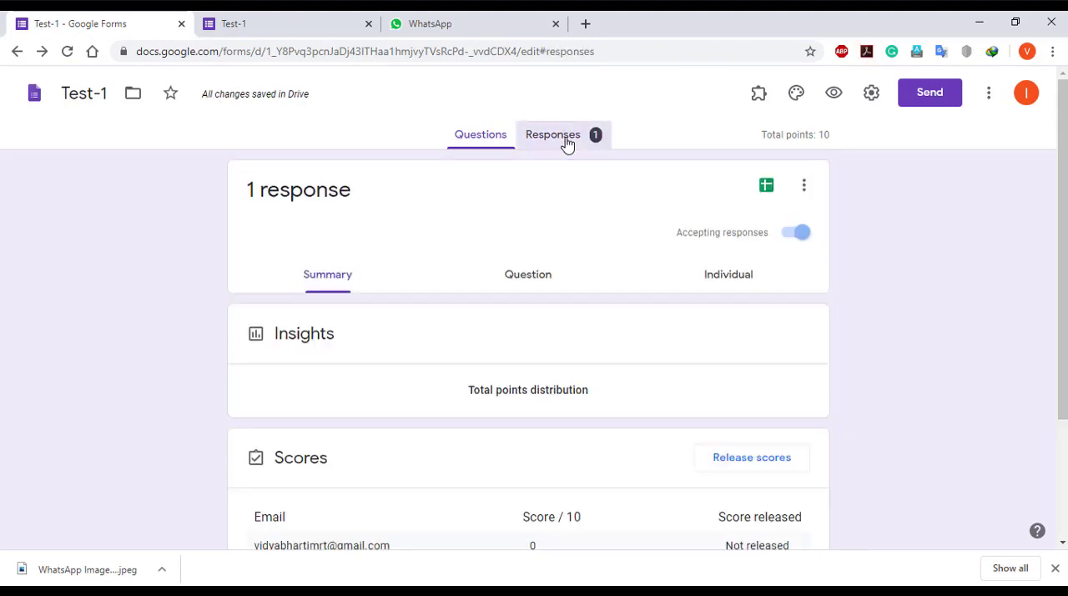
Review the response summary from the score list through each question's answer to the uploaded Test - 1 file
scroll(551, 250, "down", 5)
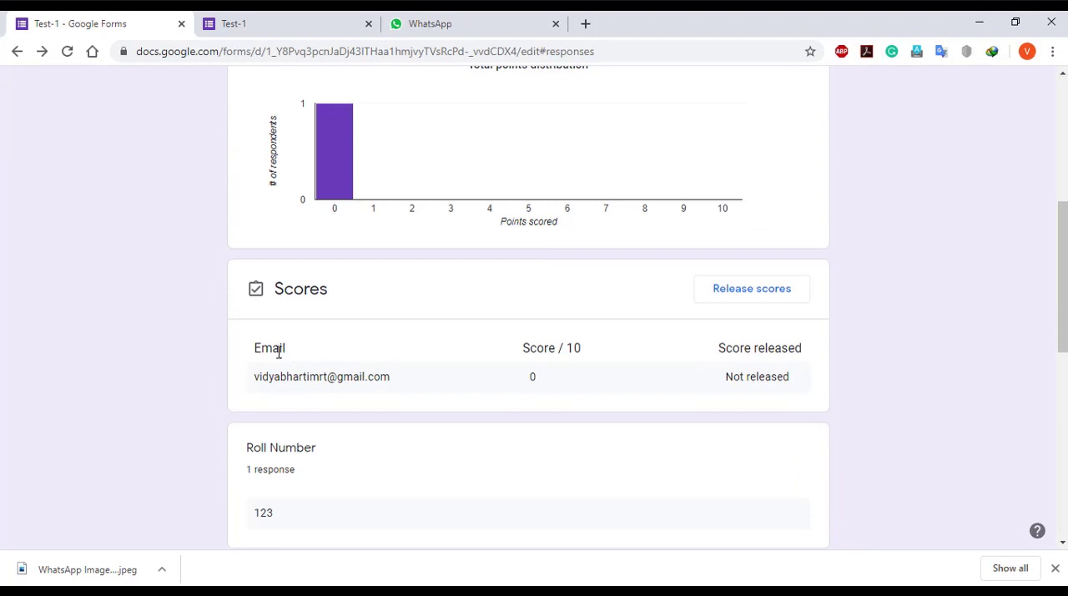
scroll(264, 365, "down", 1)
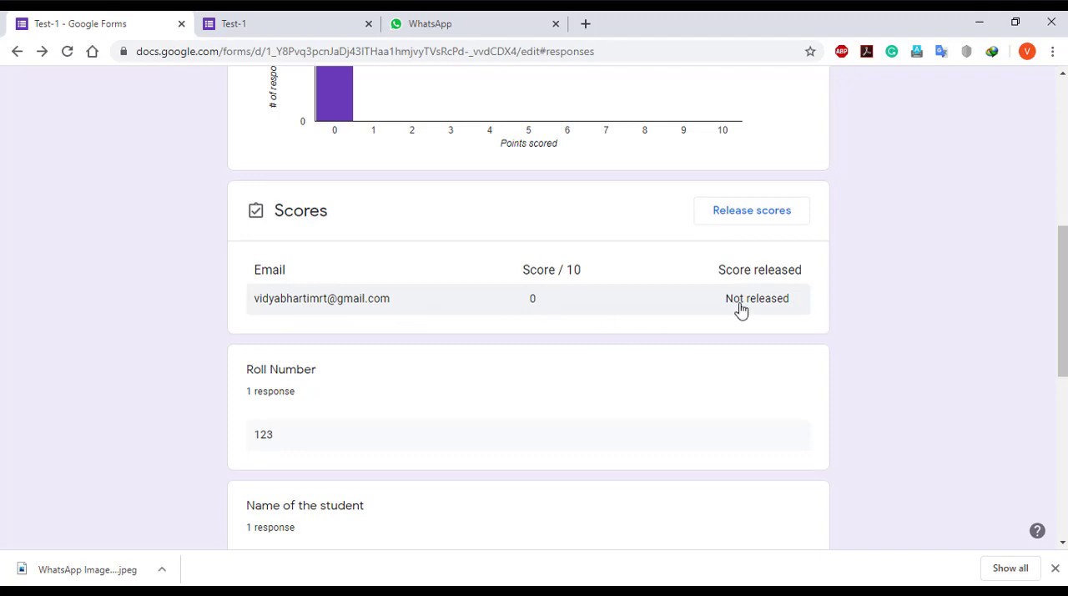
scroll(776, 301, "down", 2)
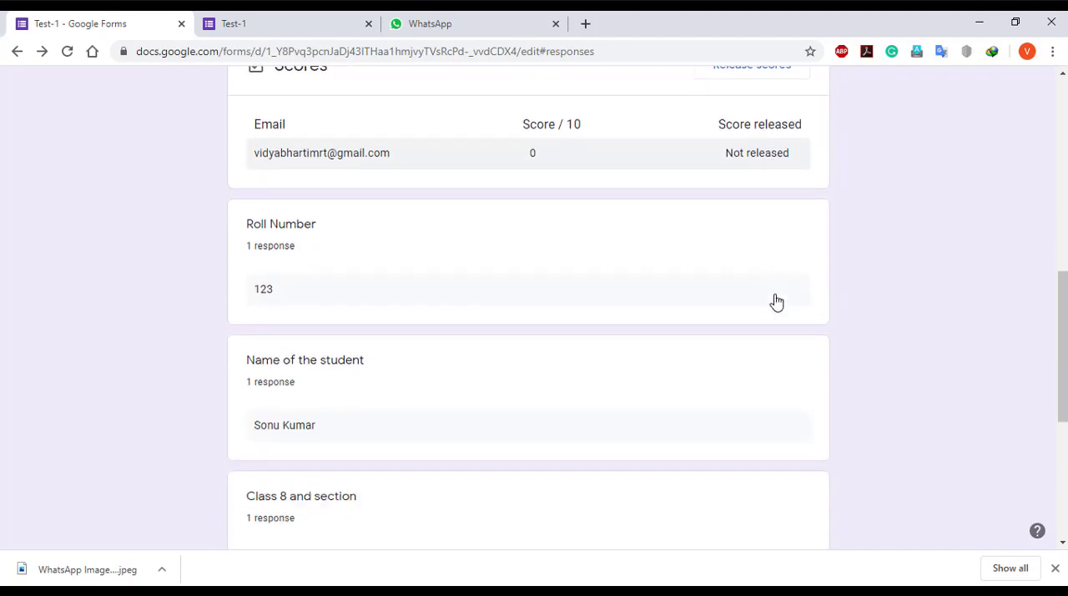
scroll(282, 251, "down", 1)
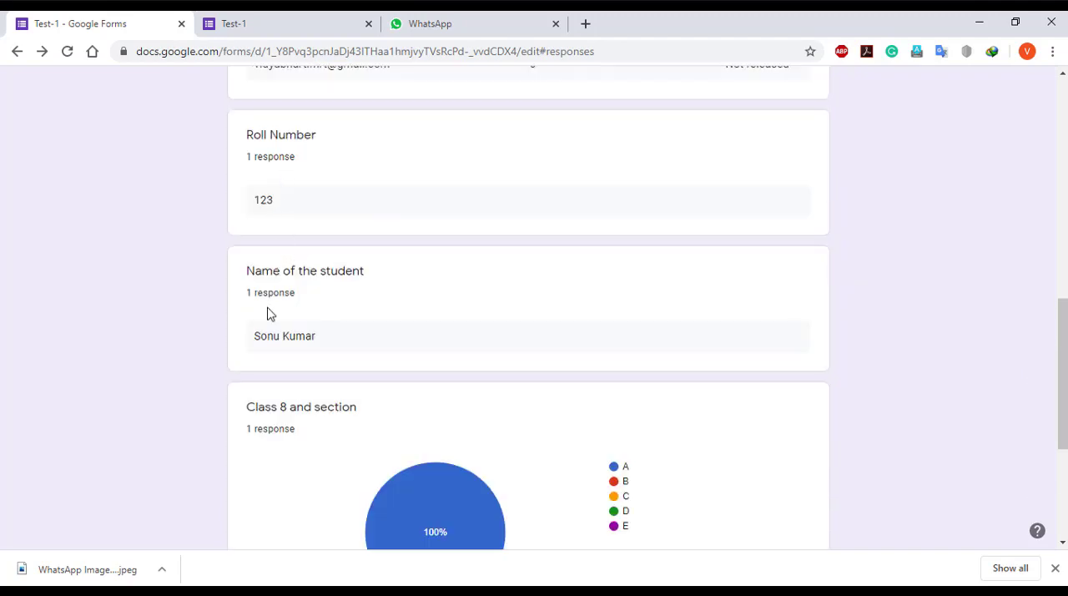
scroll(267, 318, "down", 3)
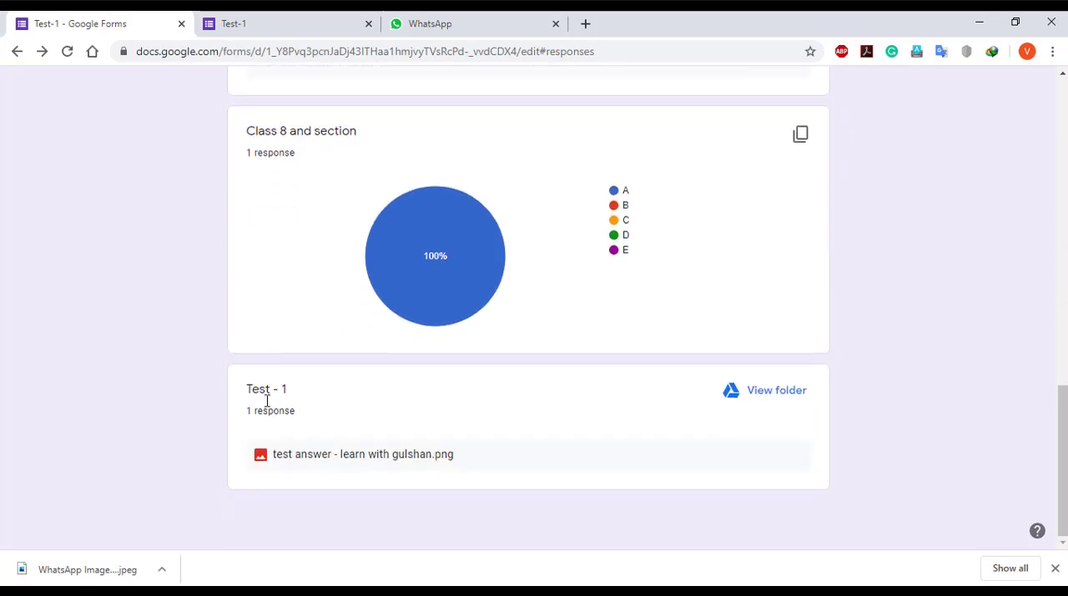
scroll(337, 430, "up", 6)
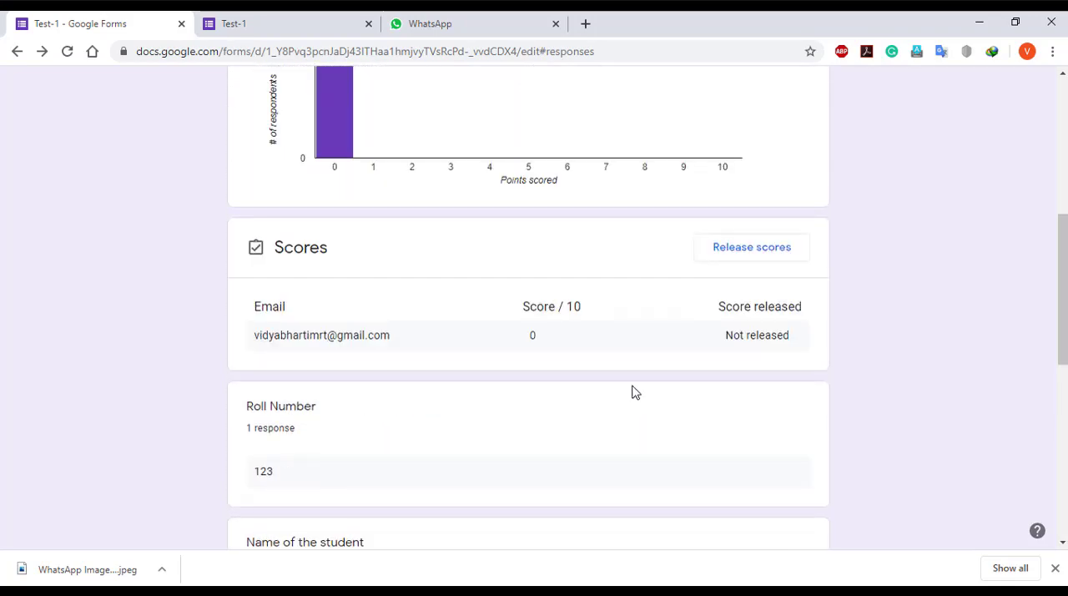
scroll(618, 288, "down", 1)
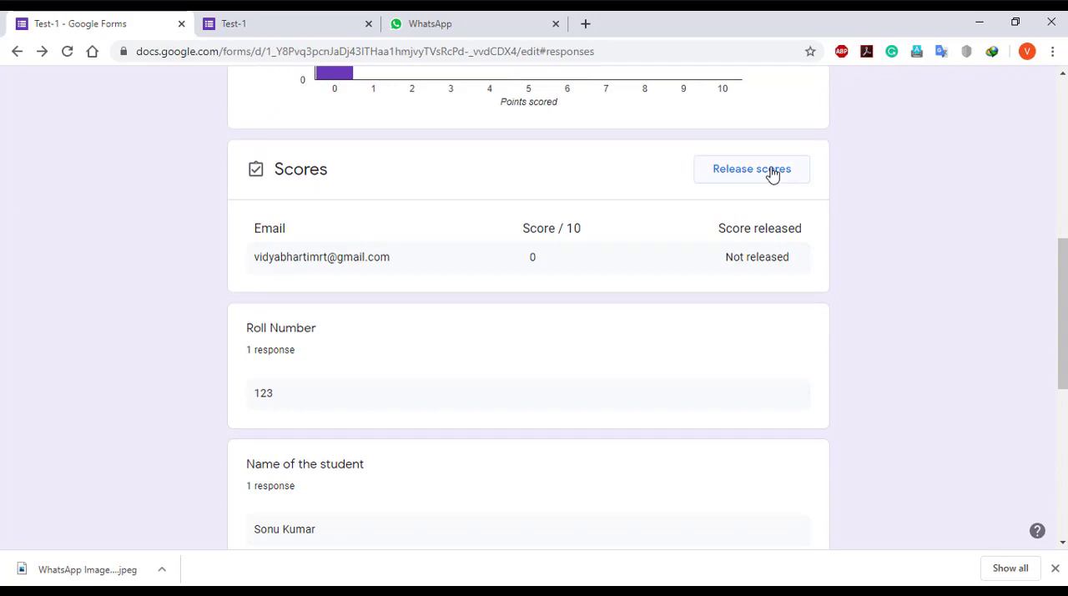
left_click(773, 170)
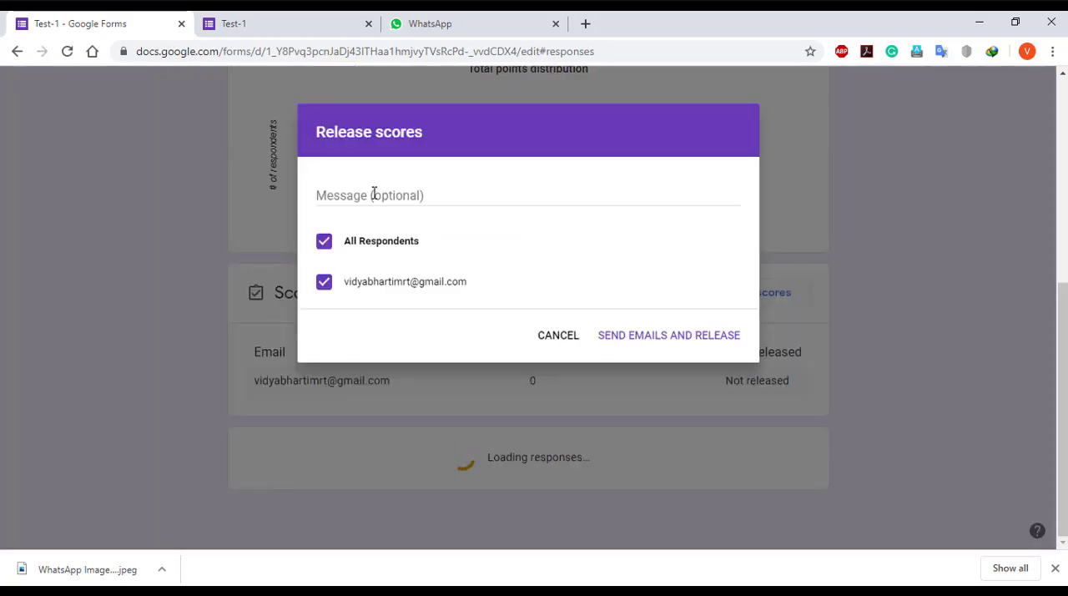
left_click(558, 335)
Switch from the responses summary to the individual response view
scroll(557, 349, "down", 2)
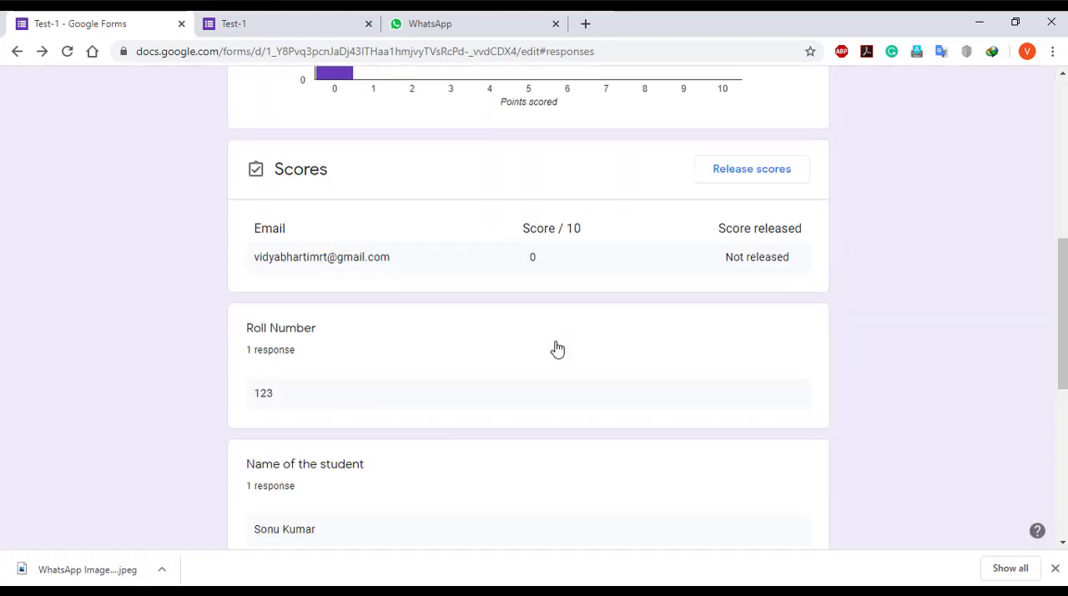
scroll(557, 349, "down", 2)
scroll(556, 348, "up", 8)
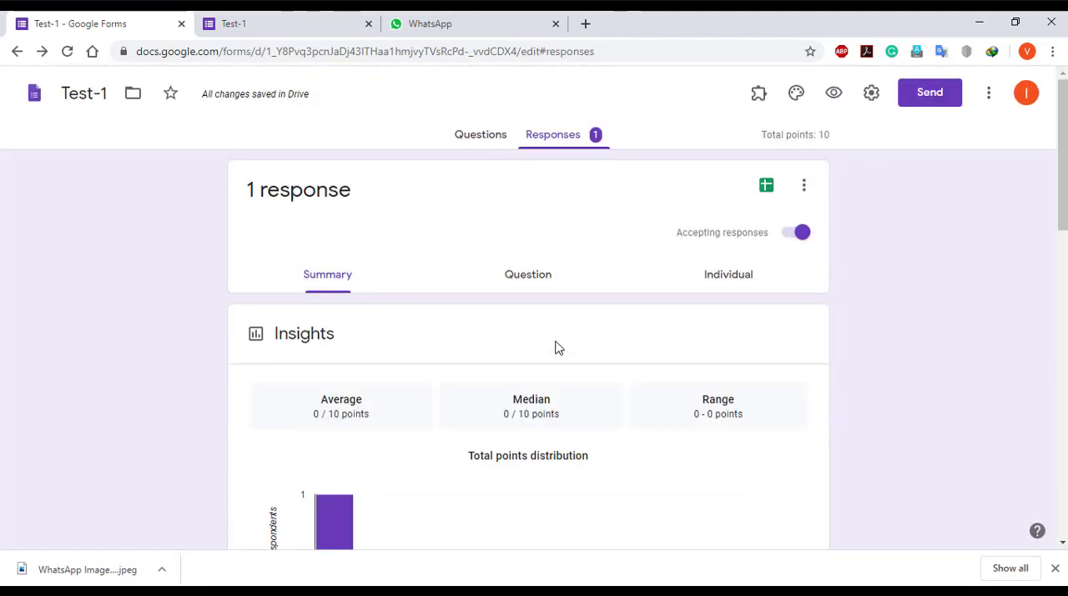
left_click(531, 284)
left_click(728, 281)
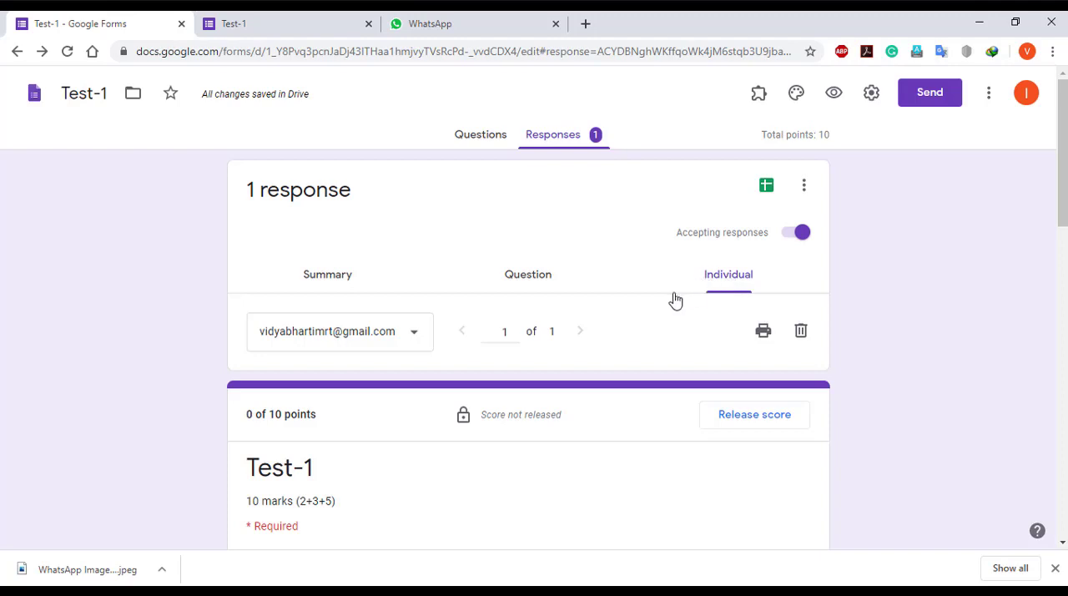
Go through the student's individual response and open the answer image uploaded for the Test - 1 question
scroll(588, 350, "down", 1)
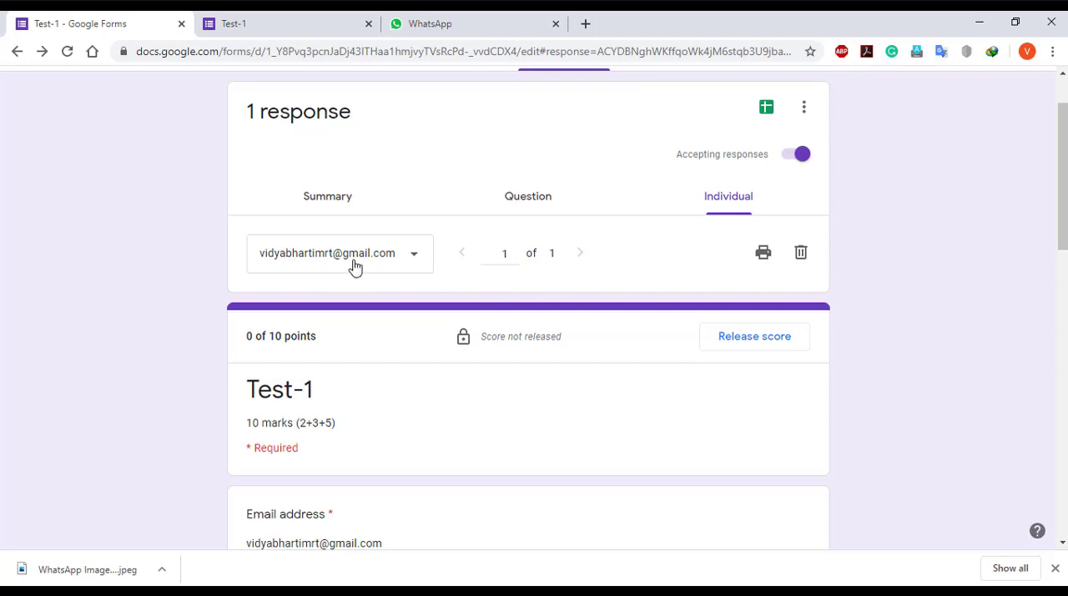
scroll(349, 330, "down", 1)
scroll(349, 330, "down", 4)
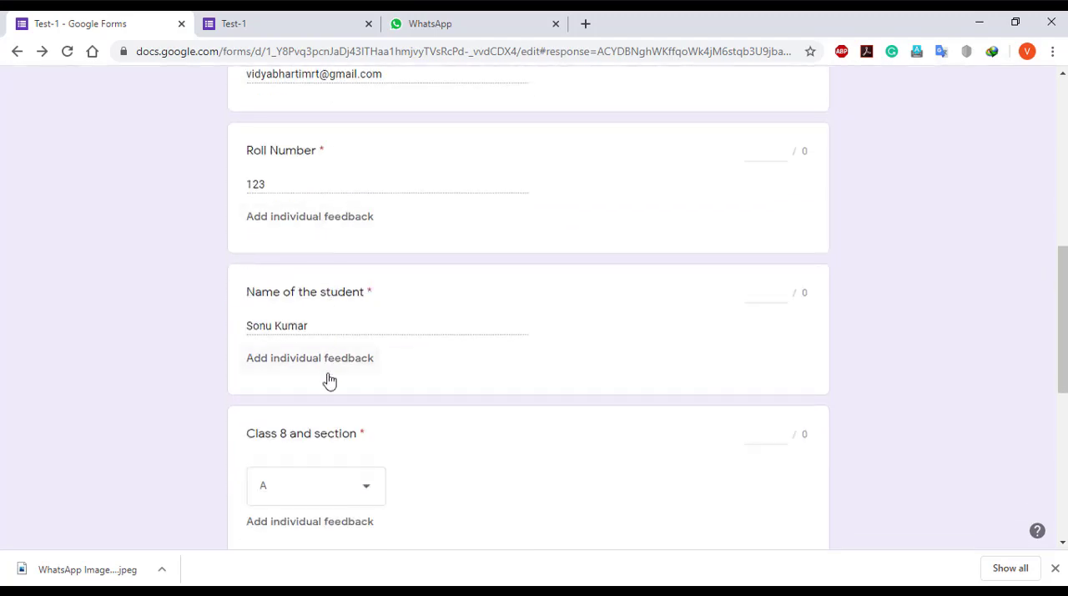
scroll(329, 379, "down", 3)
scroll(329, 389, "down", 3)
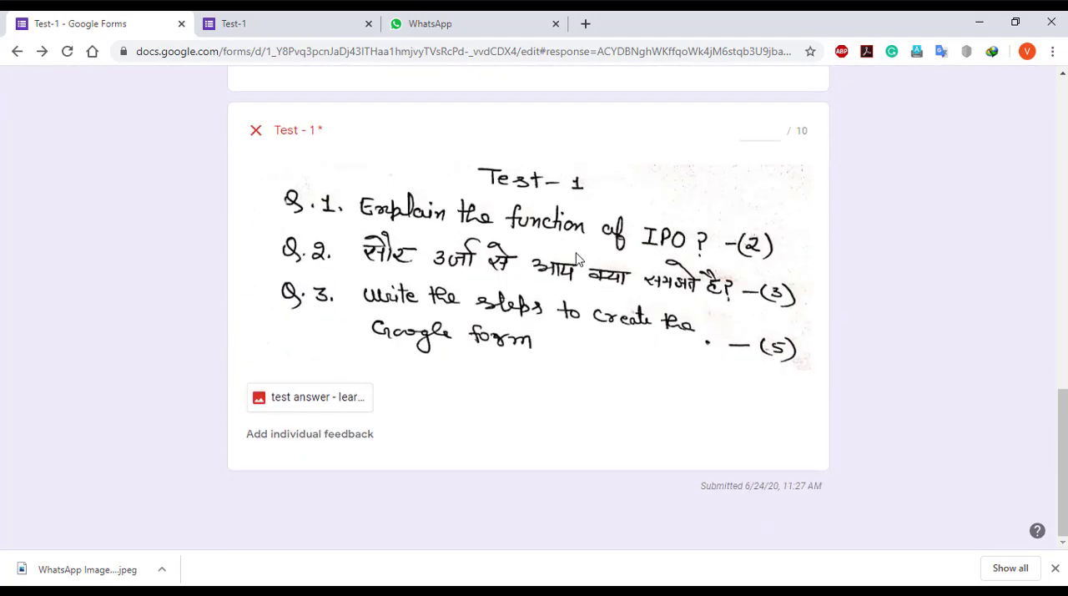
left_click(326, 404)
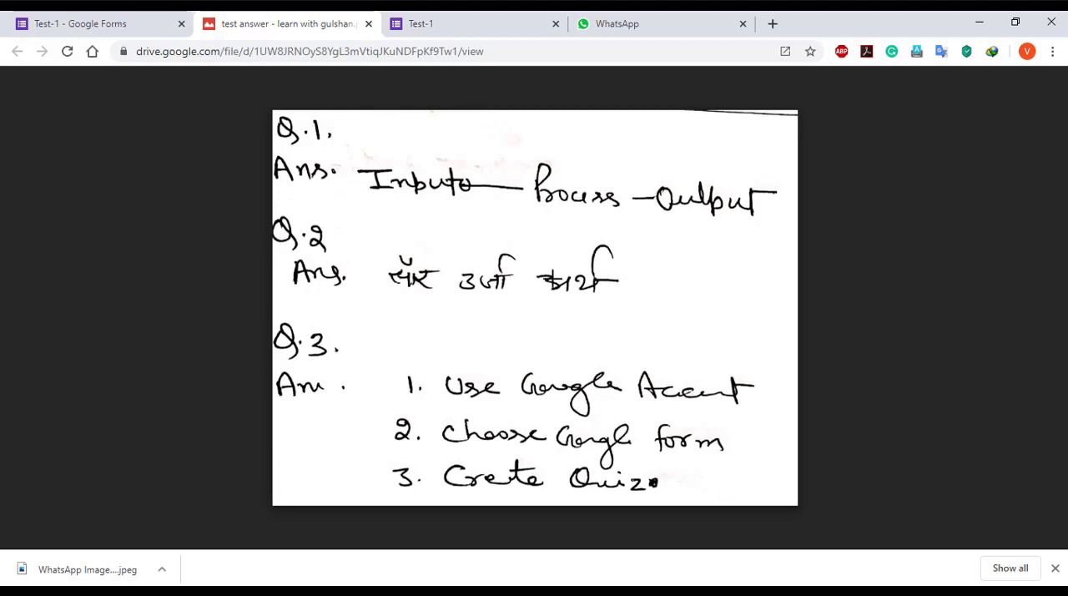
Return to the form response, add the individual feedback "1. 2, 2. 0, 3.5 2+0+5 = 7 ." to the Test - 1 question, and save the edits
left_click(78, 26)
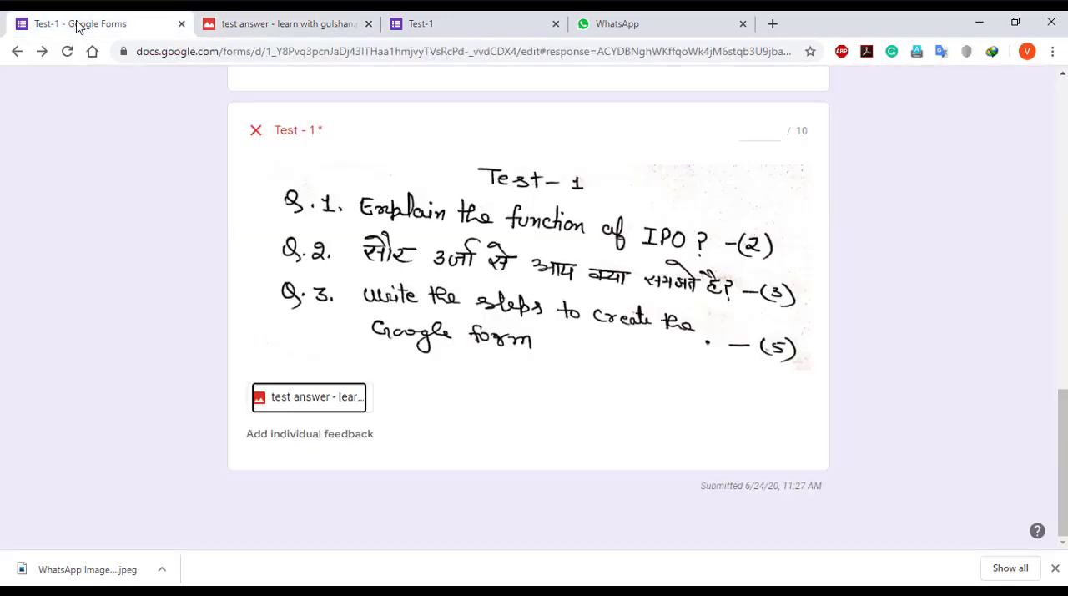
left_click(346, 443)
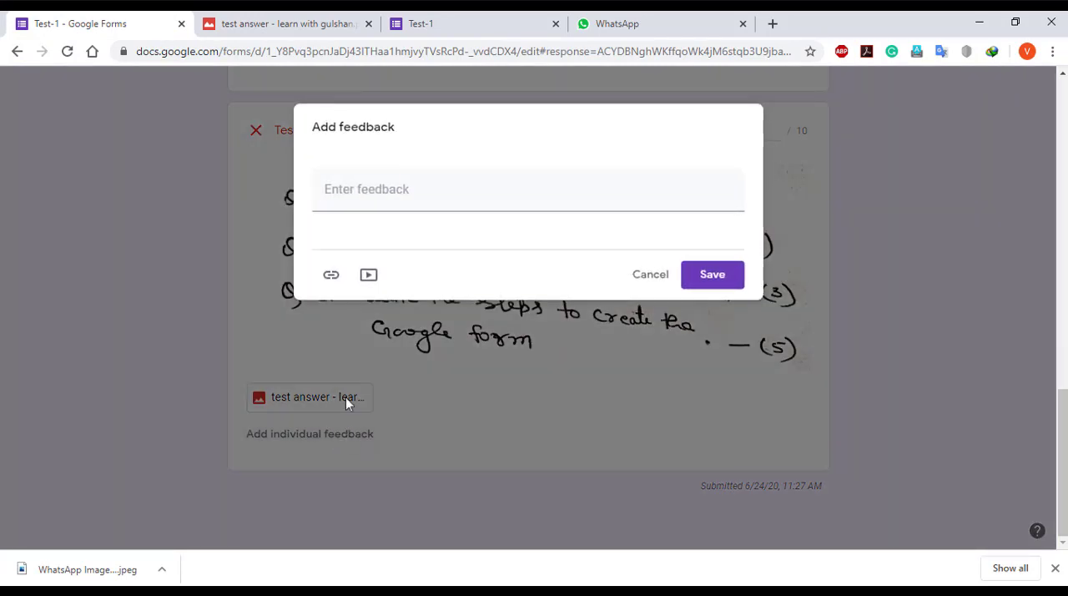
left_click(393, 198)
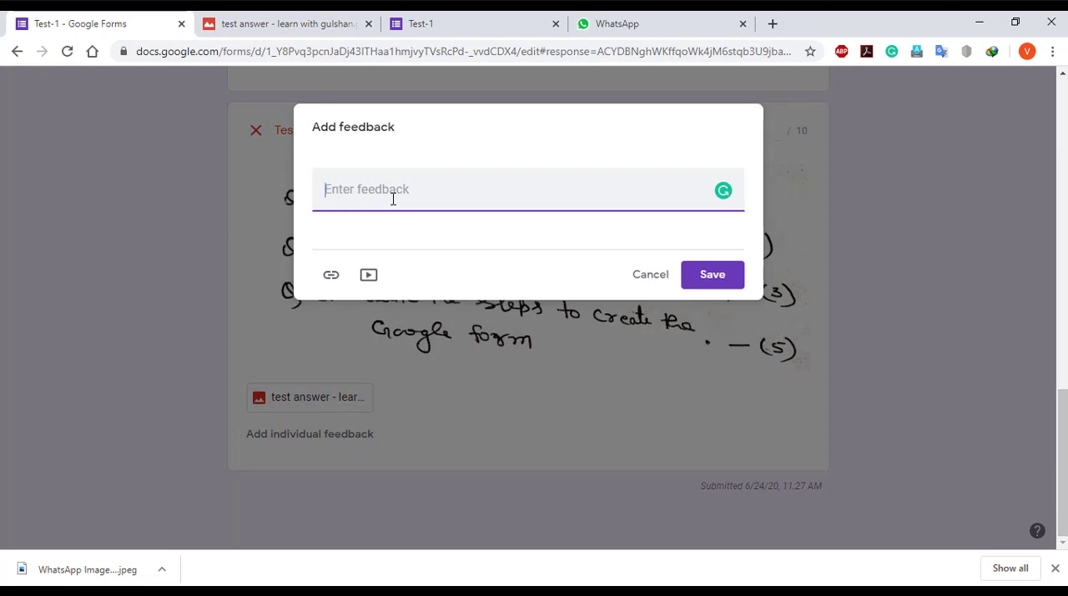
type("1. 2, 2. 0, 3.")
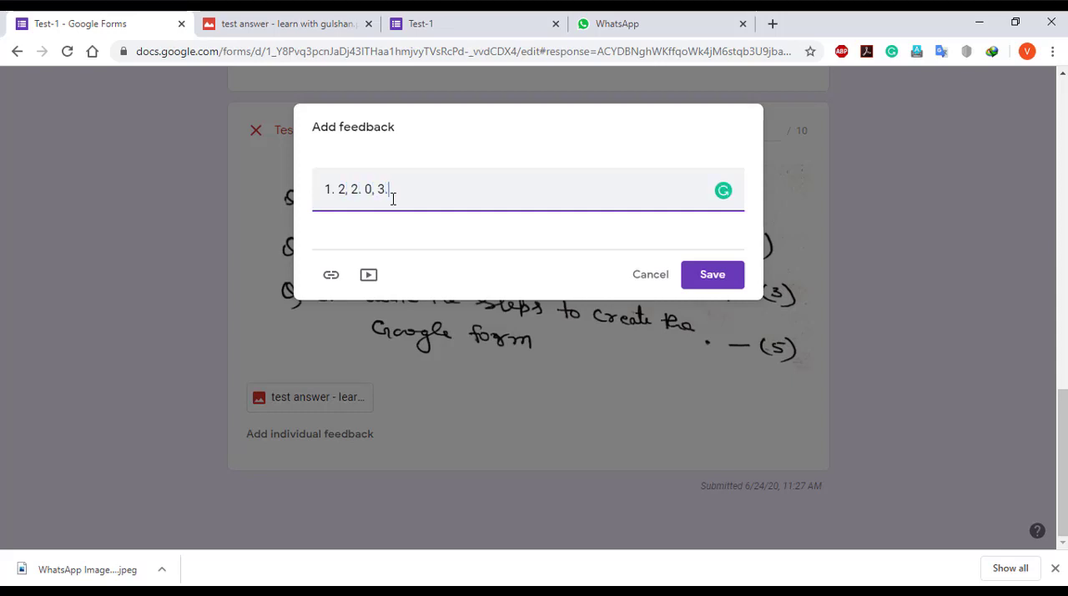
type("5")
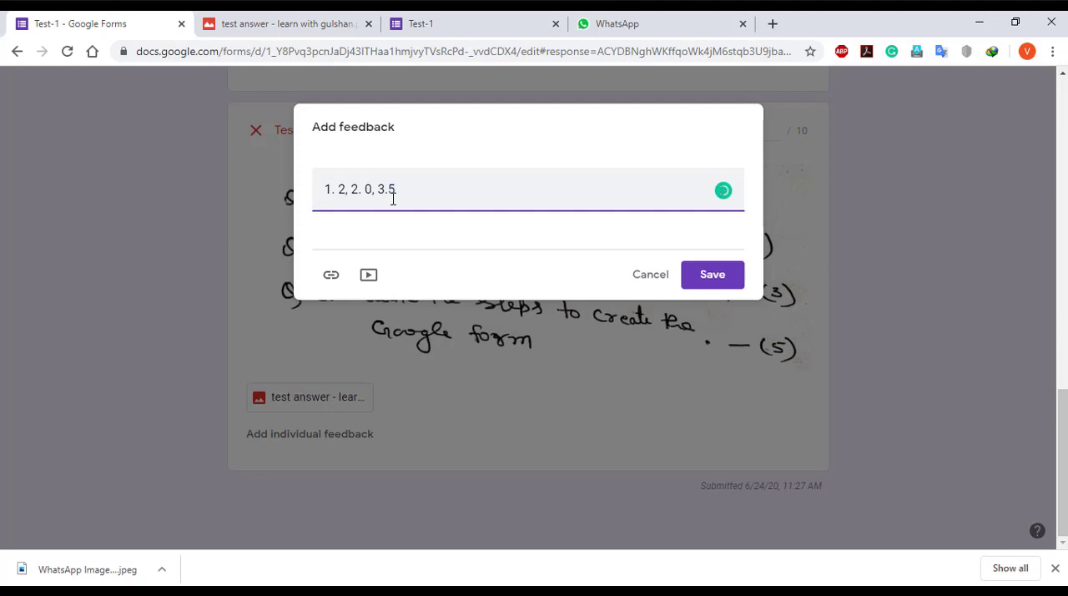
type(" 2+0+5 = 7 .")
left_click(709, 283)
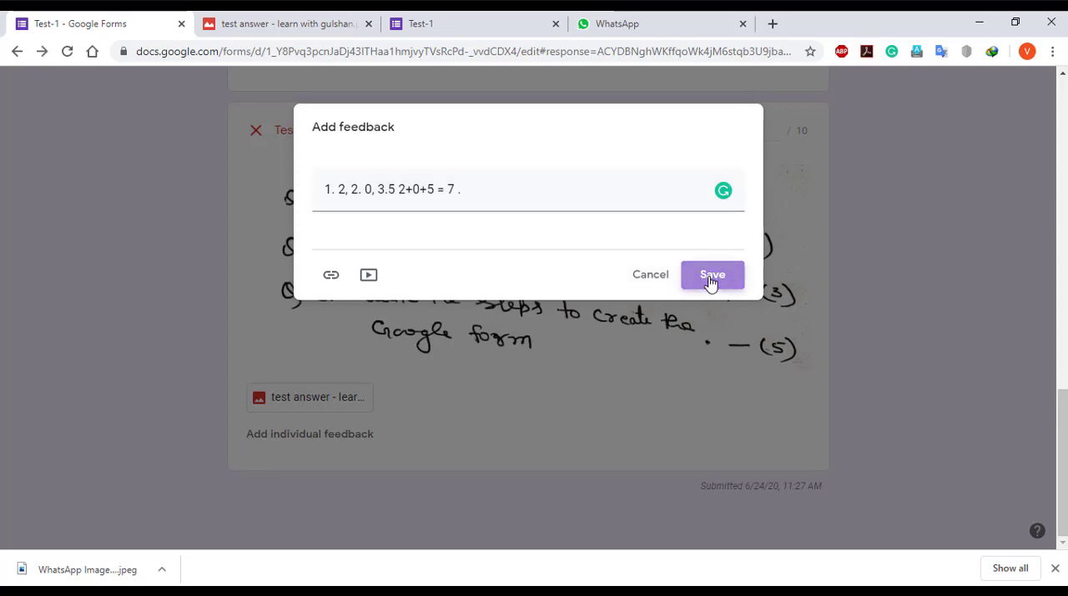
scroll(439, 370, "down", 1)
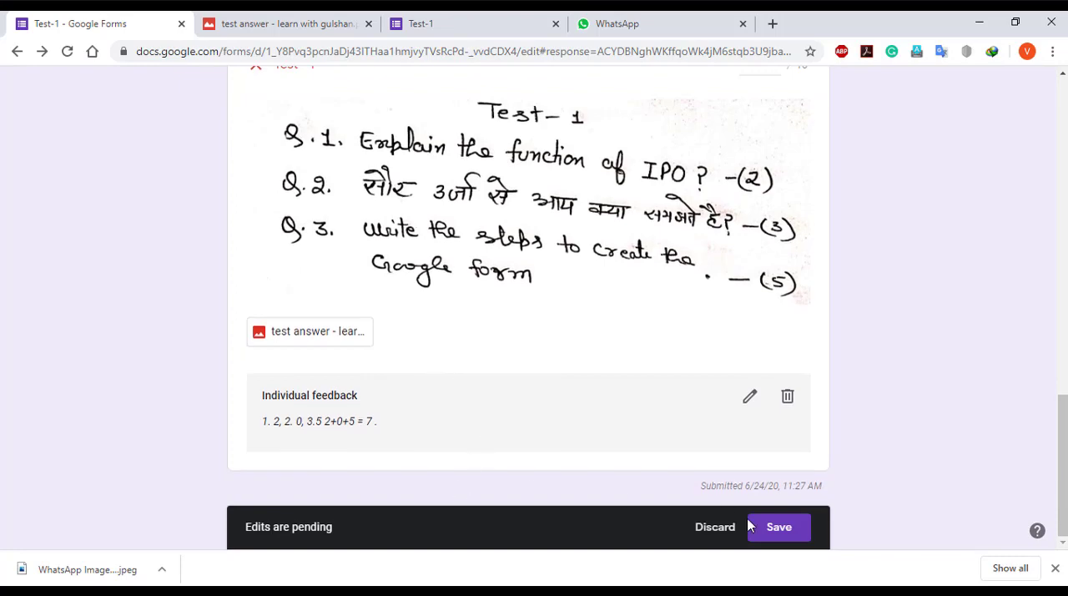
left_click(773, 534)
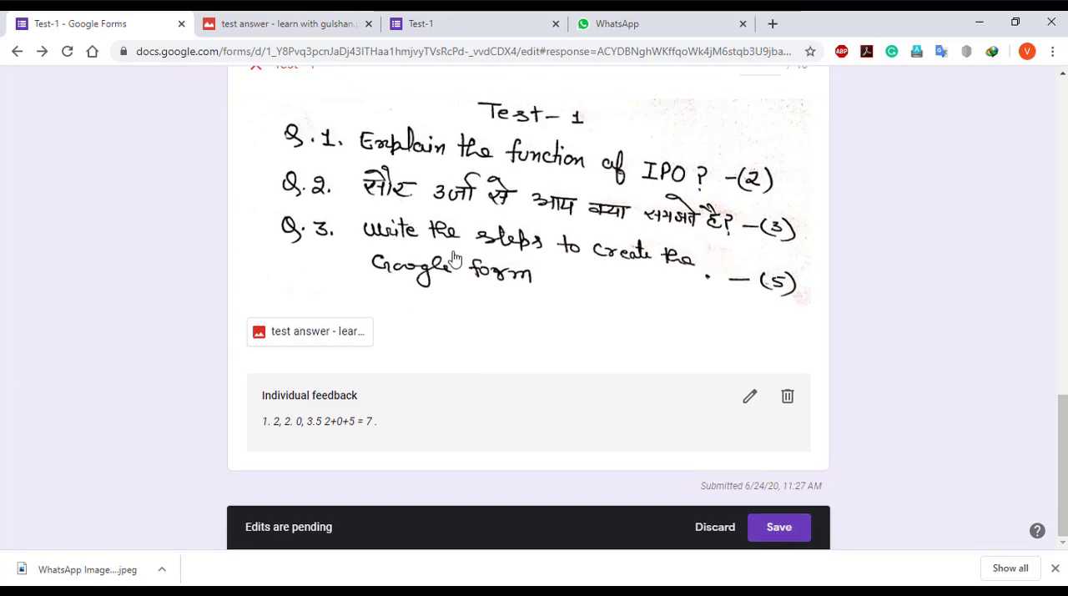
Award 7 of 10 points for the Test - 1 question and save the edits
scroll(442, 442, "down", 3)
scroll(441, 458, "down", 10)
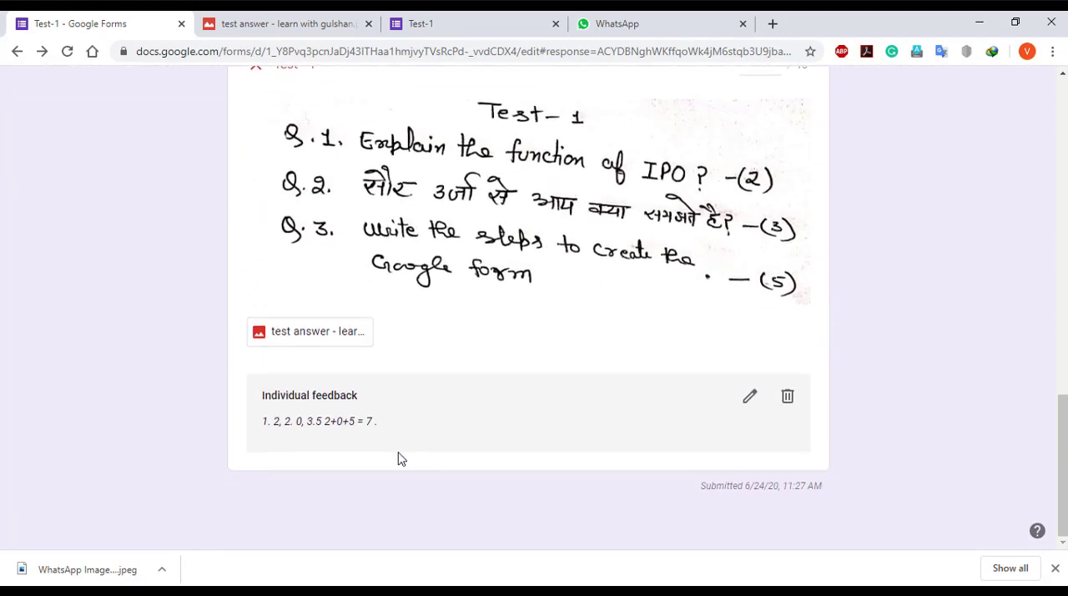
scroll(507, 358, "up", 6)
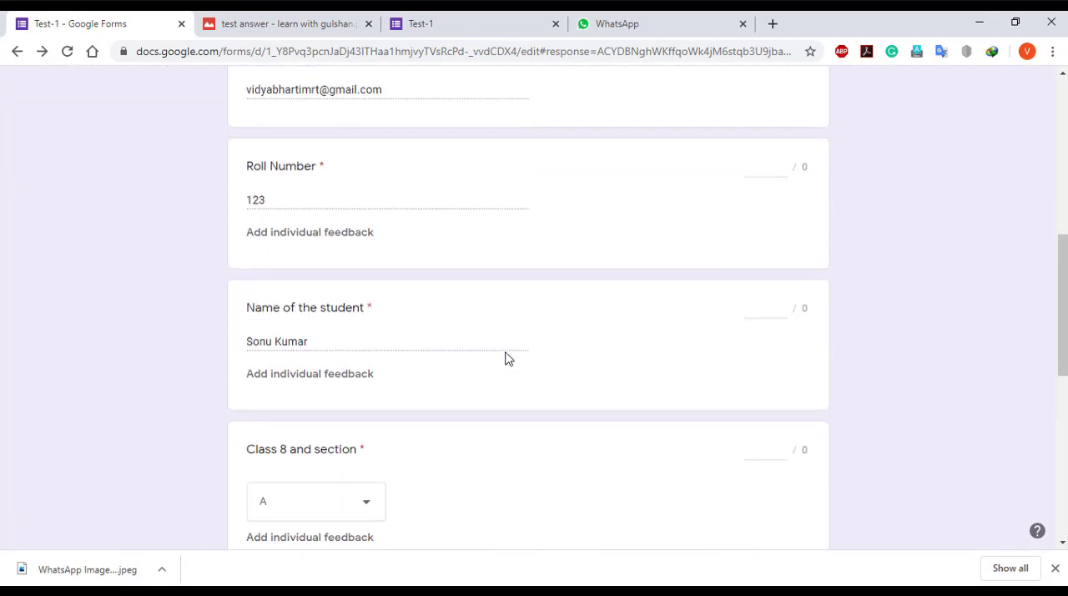
scroll(507, 357, "down", 5)
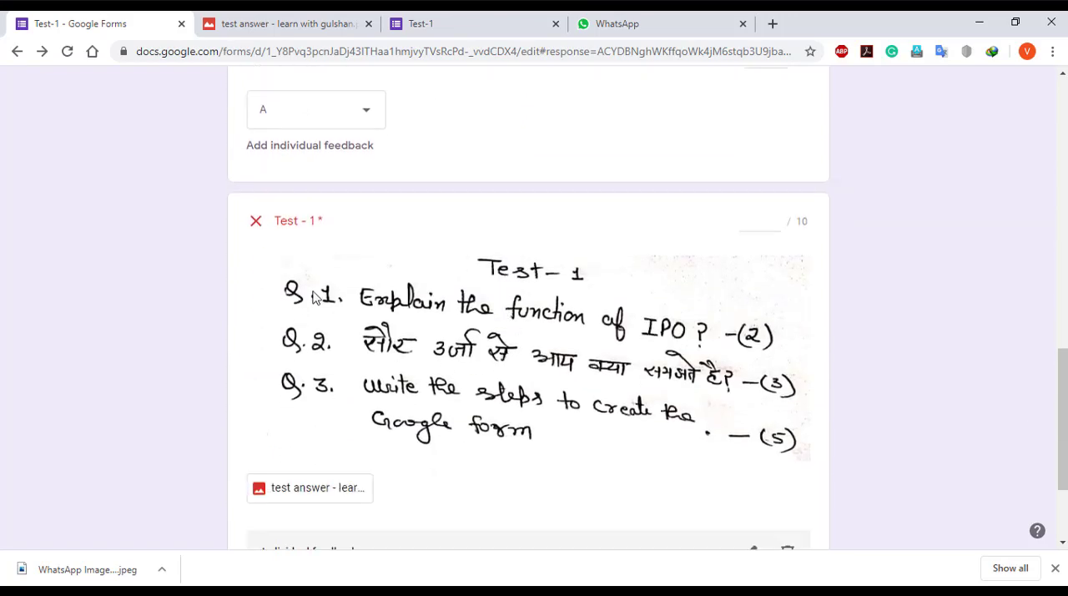
scroll(739, 184, "down", 1)
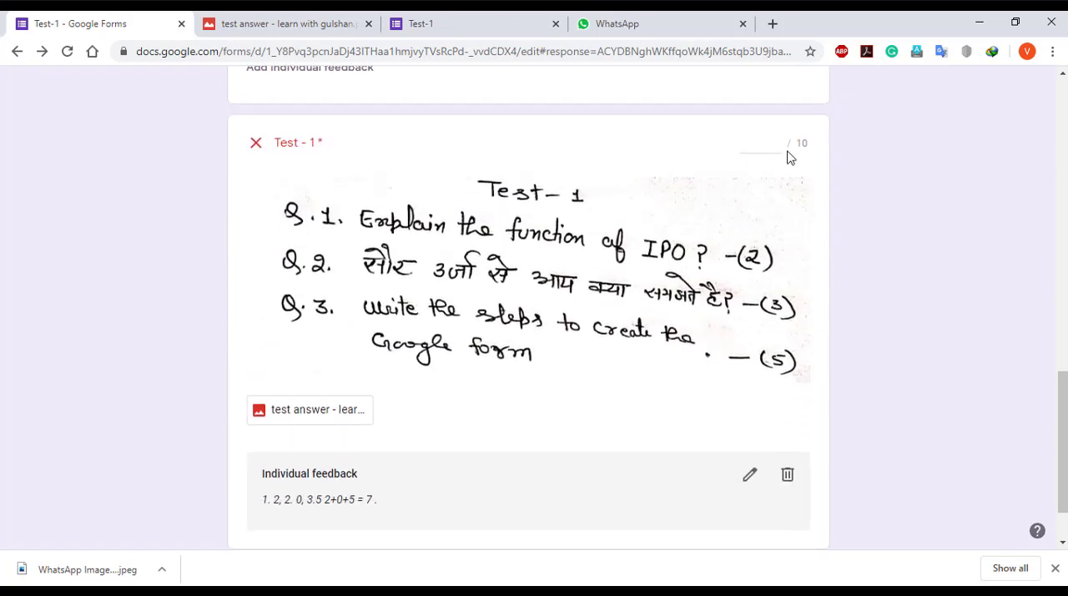
left_click(761, 142)
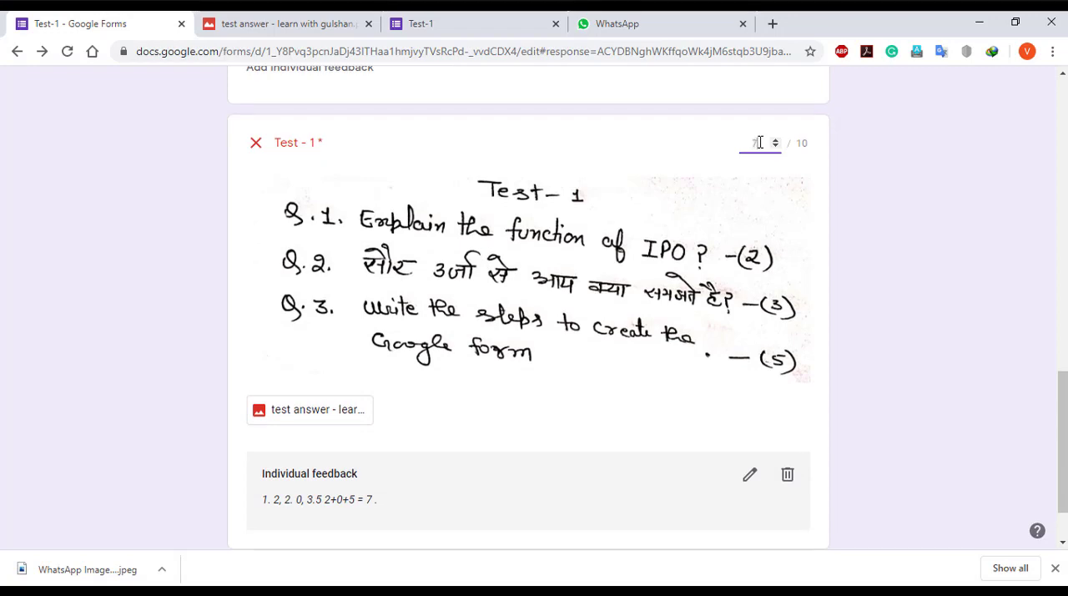
type("7")
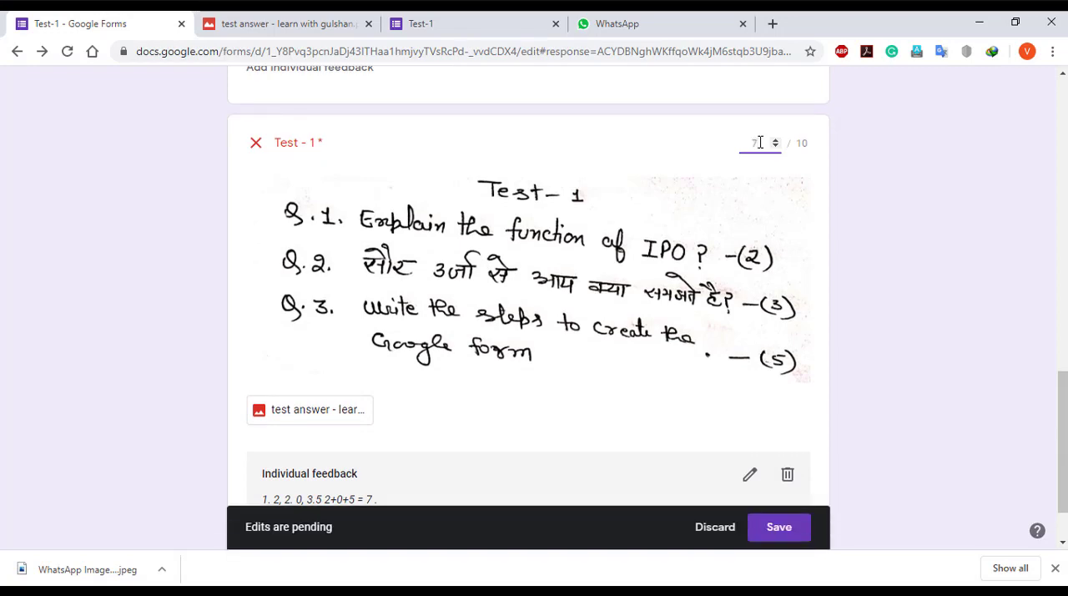
left_click(778, 531)
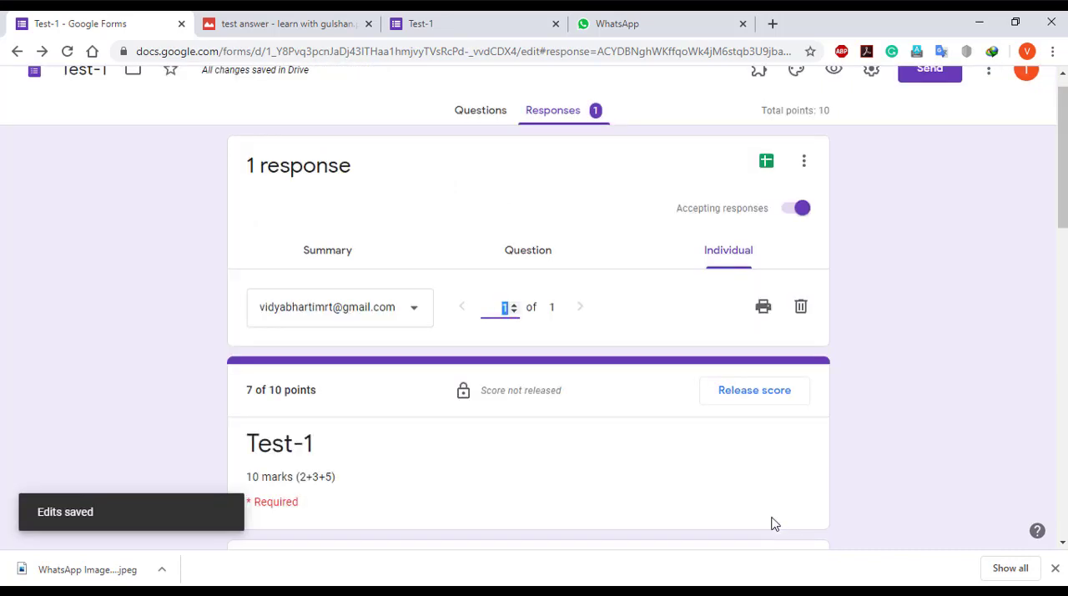
Release the student's score by email, keeping all respondents selected and the message empty
scroll(732, 467, "down", 2)
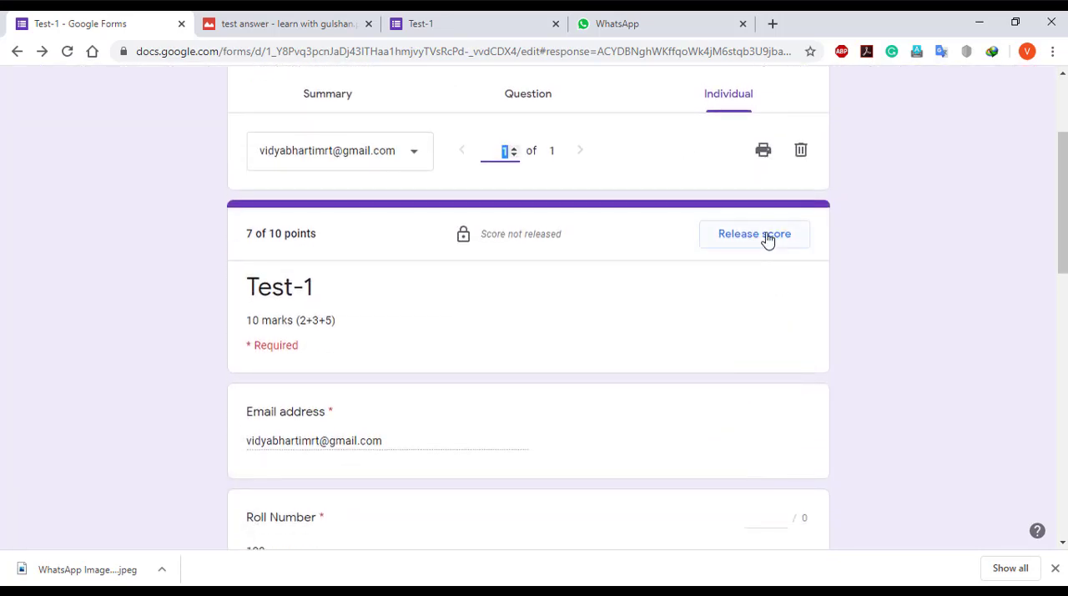
left_click(768, 240)
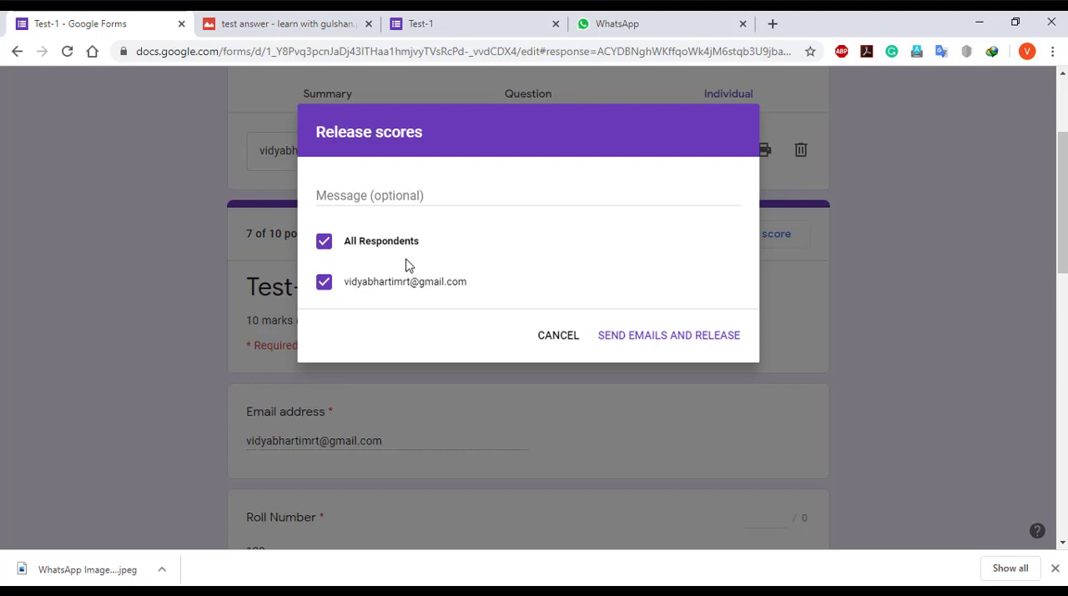
left_click(324, 242)
left_click(325, 284)
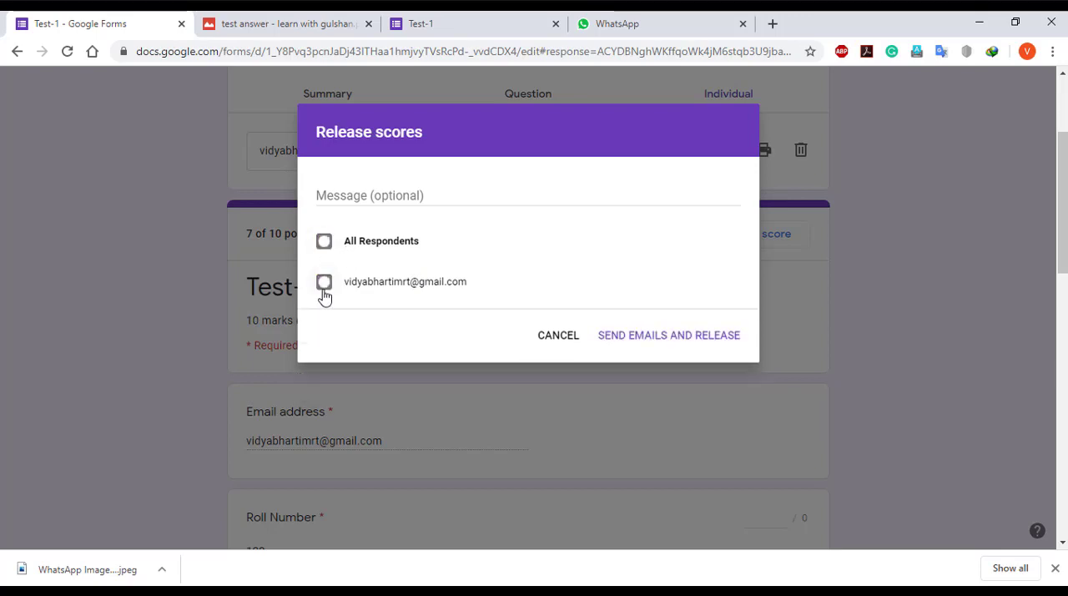
left_click(323, 284)
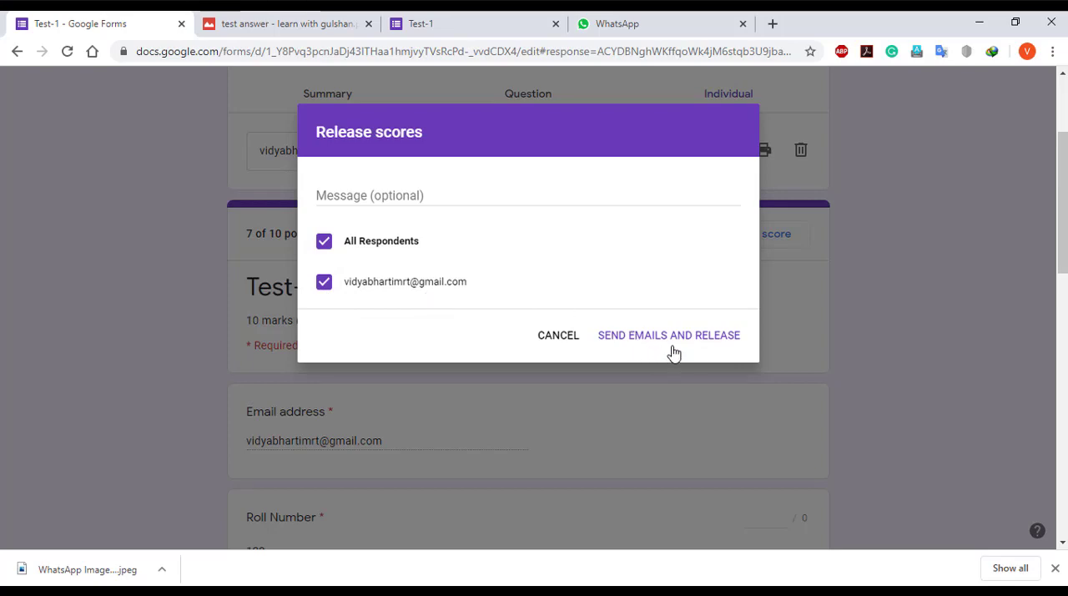
left_click(715, 341)
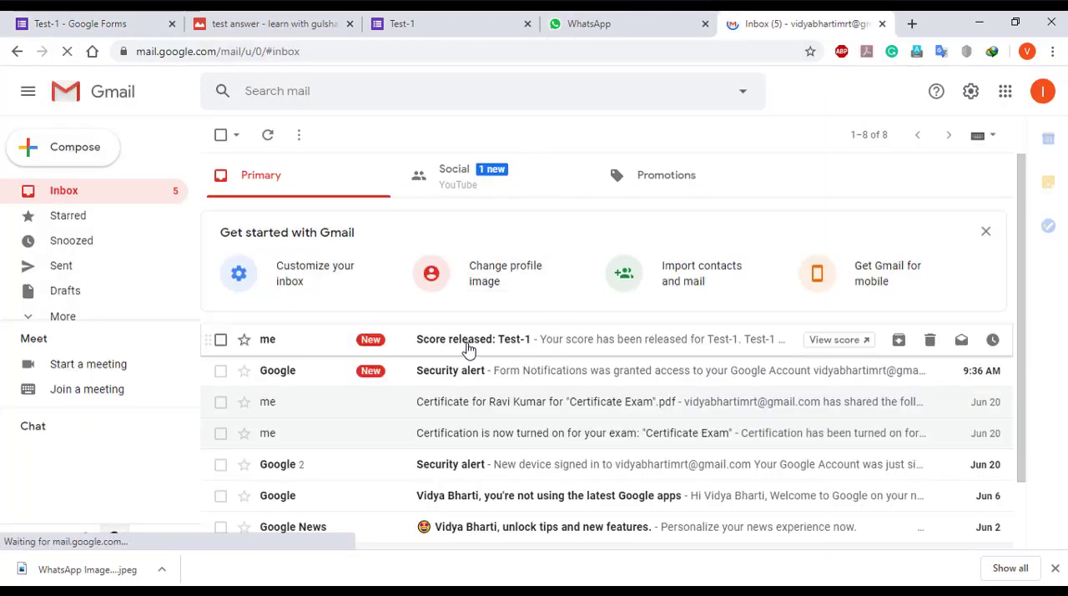
Open the "Score released: Test-1" email and follow it to the graded response, examining the score and individual feedback
left_click(555, 349)
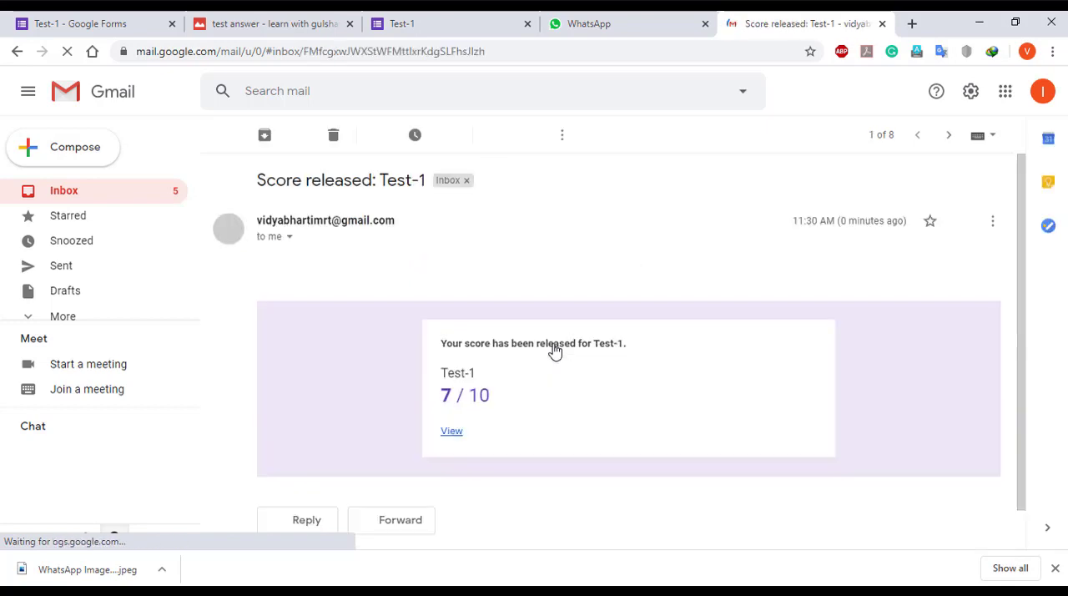
scroll(534, 367, "down", 1)
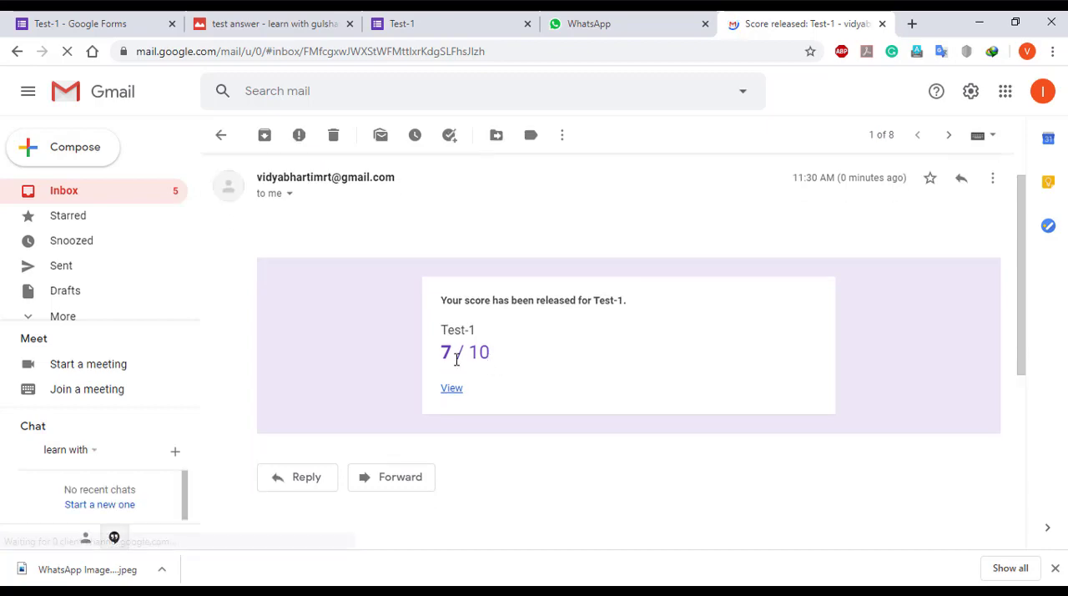
left_click(452, 389)
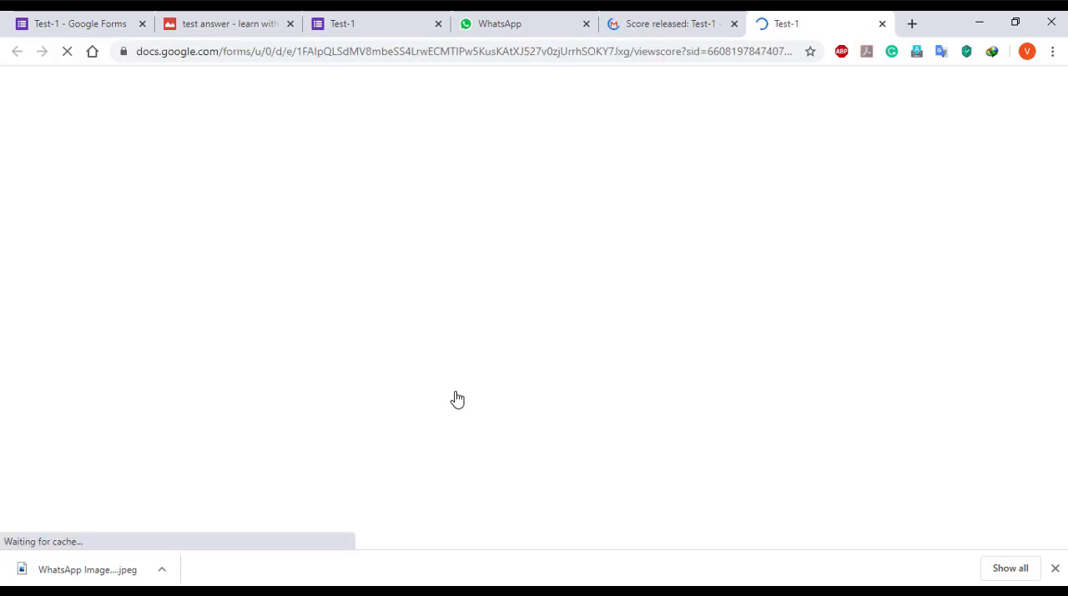
scroll(457, 399, "down", 4)
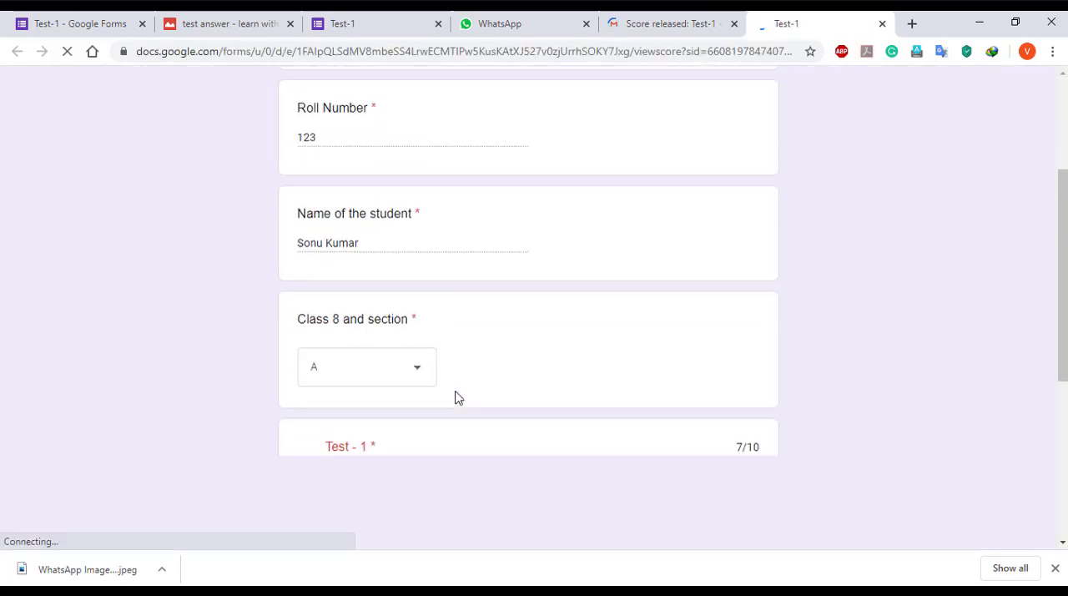
scroll(458, 399, "down", 3)
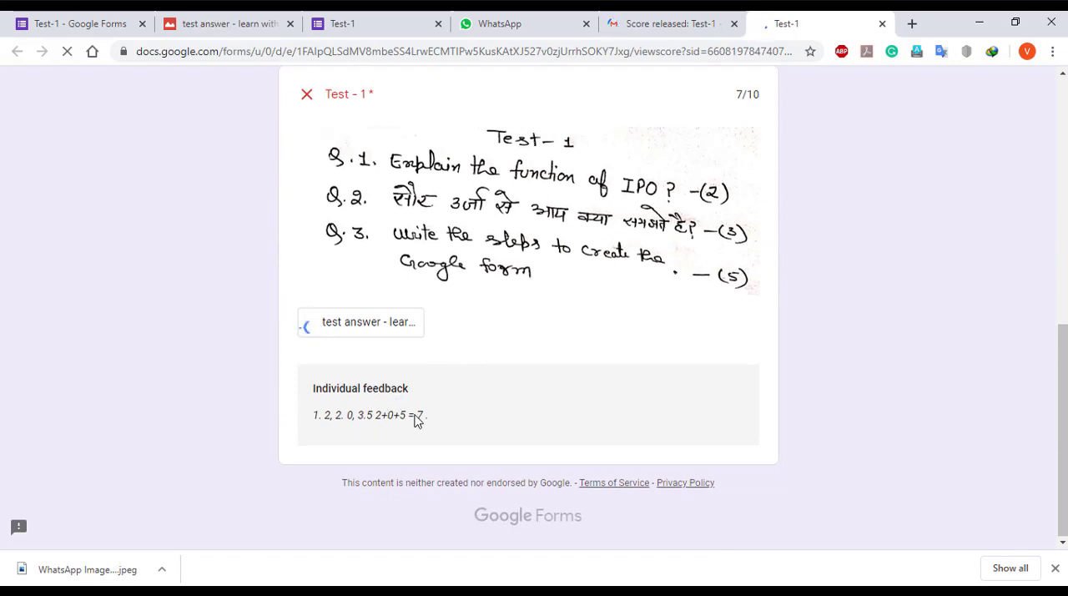
scroll(421, 418, "up", 7)
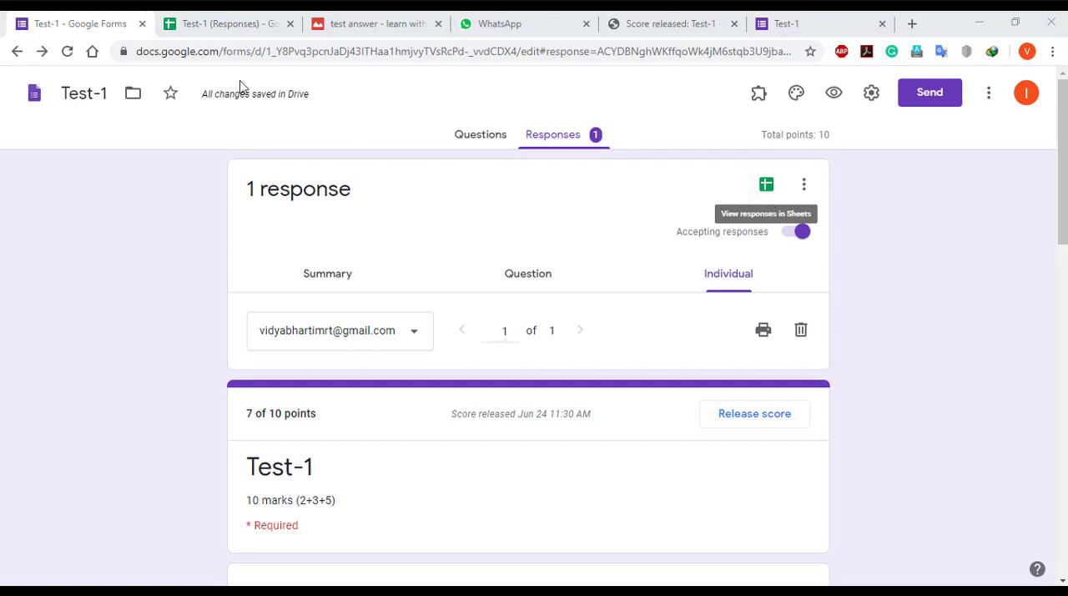
Review row 2 of the Test-1 (Responses) sheet from timestamp to answer link, check the uploaded answer image, and return to the form's responses
left_click(209, 20)
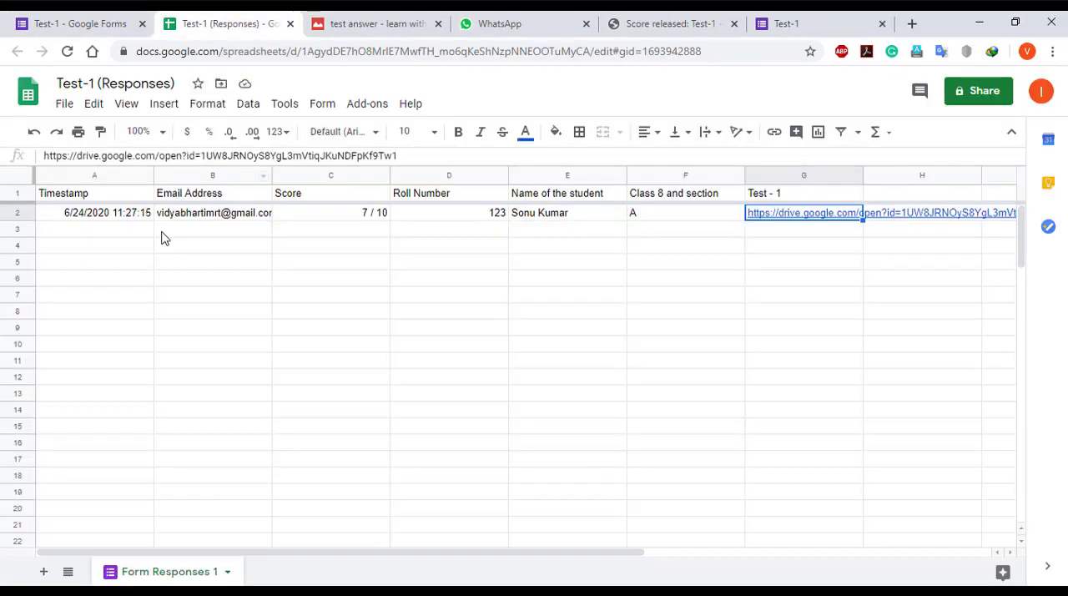
left_click(99, 219)
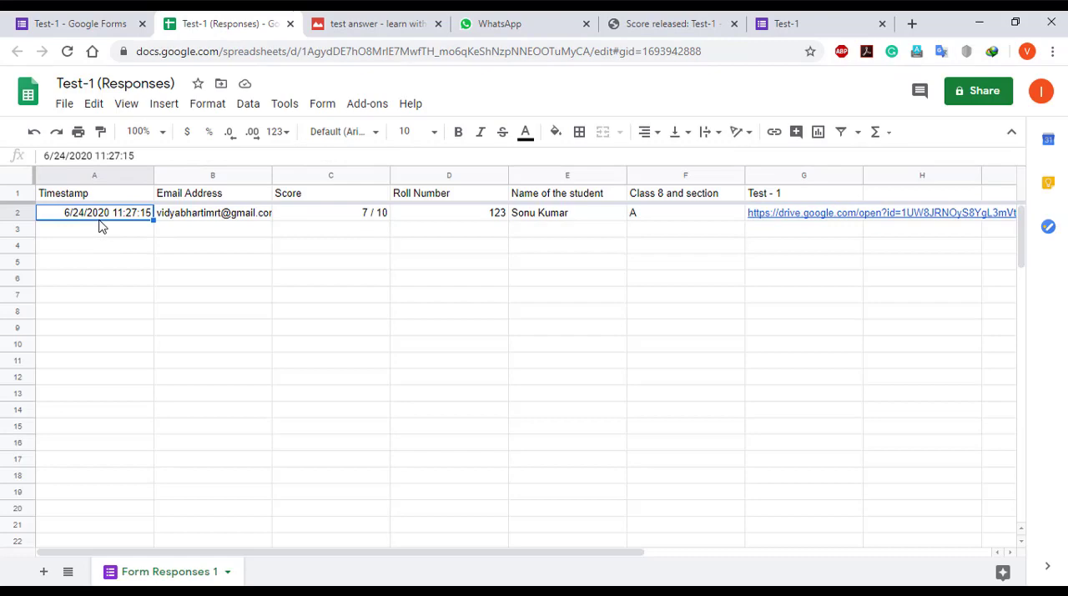
key("Right")
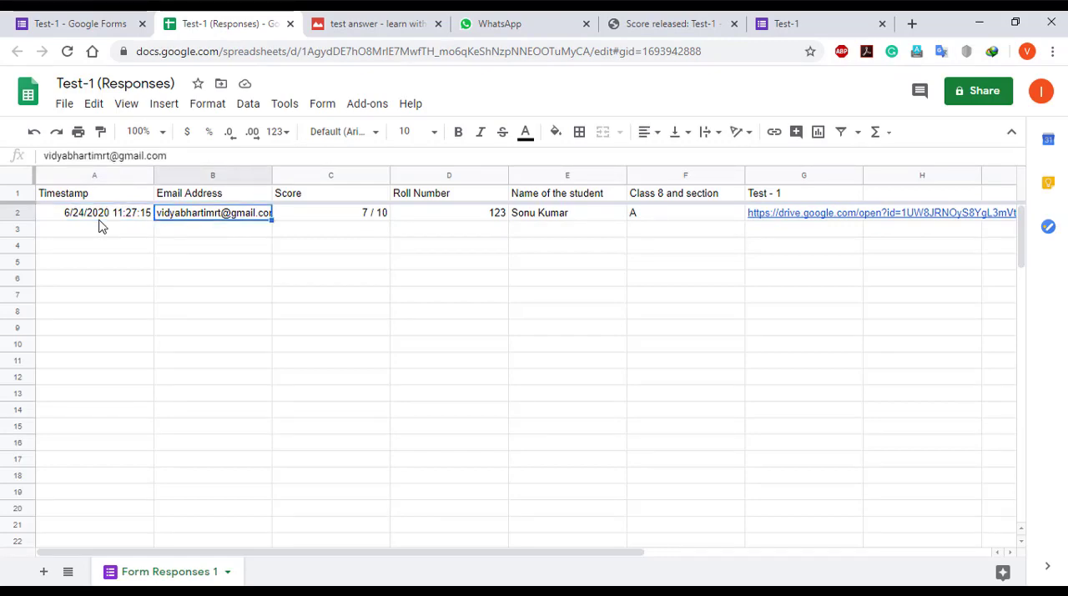
key("Right")
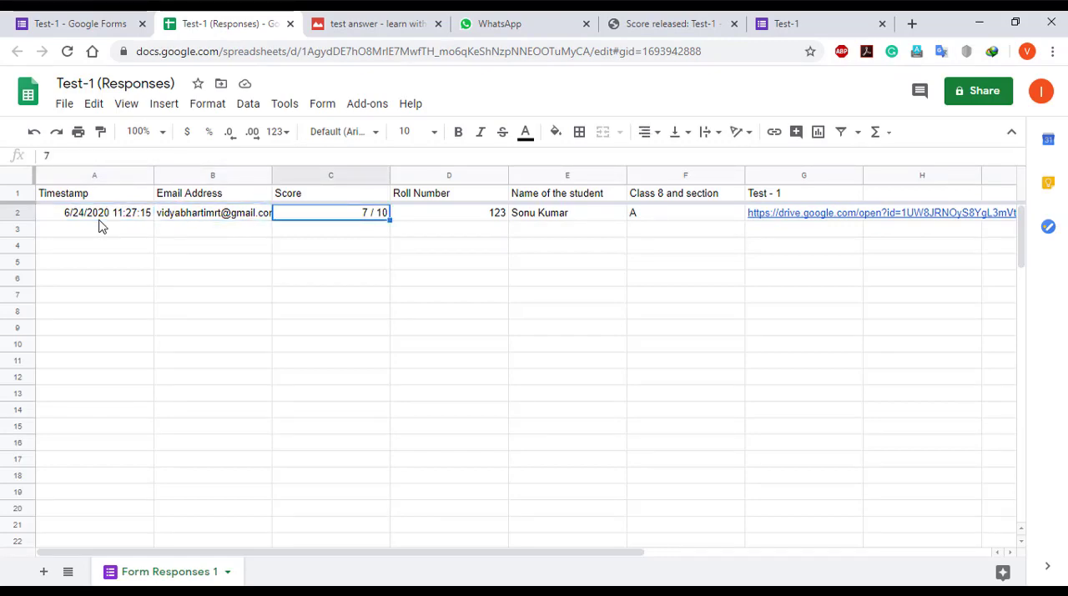
key("Right")
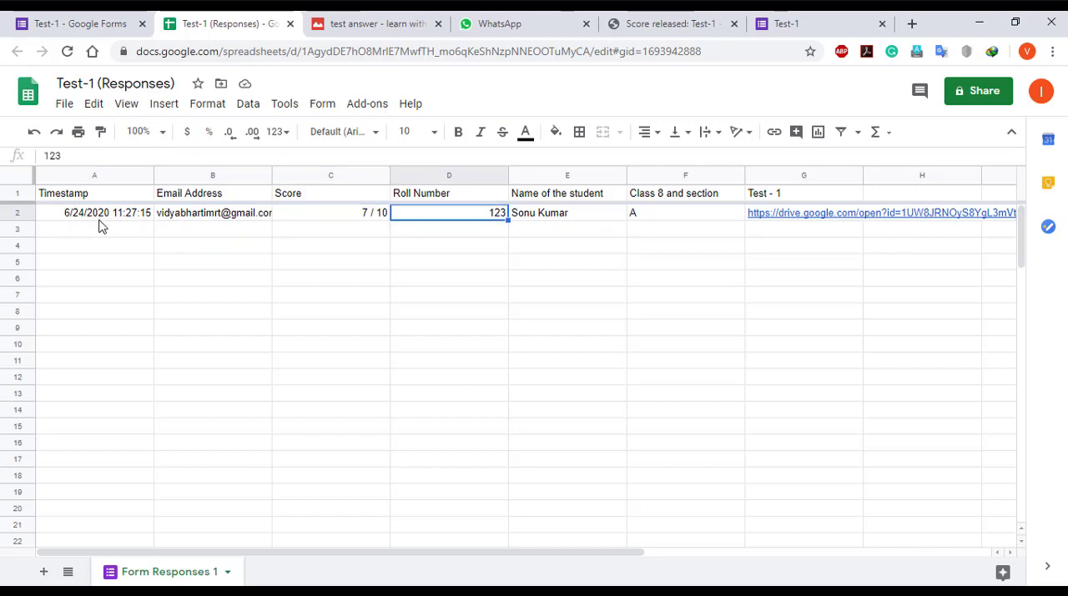
key("Right")
key("Right")
key("Right")
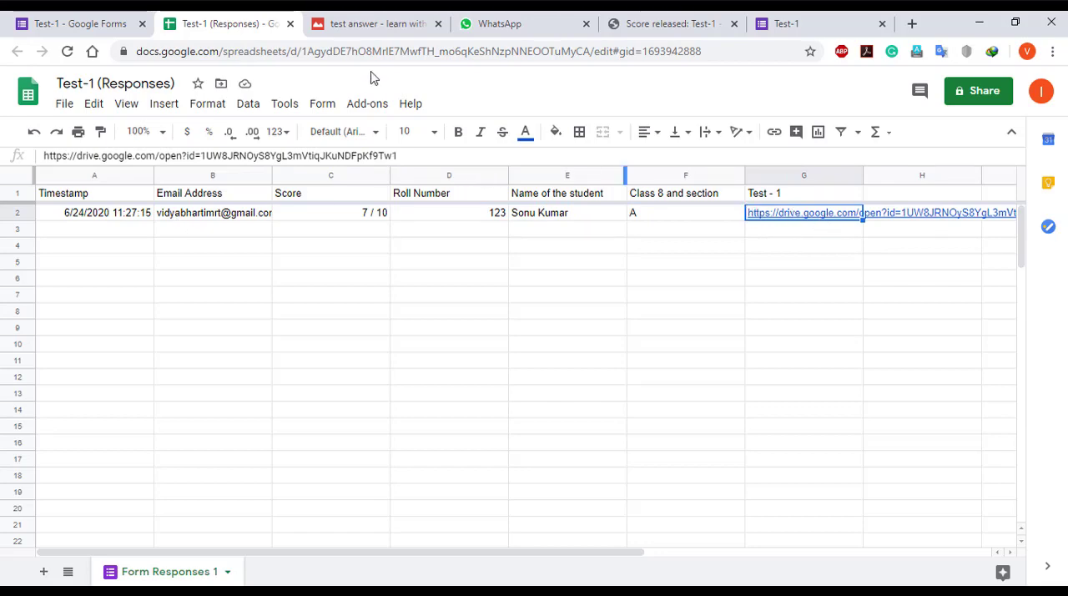
left_click(378, 23)
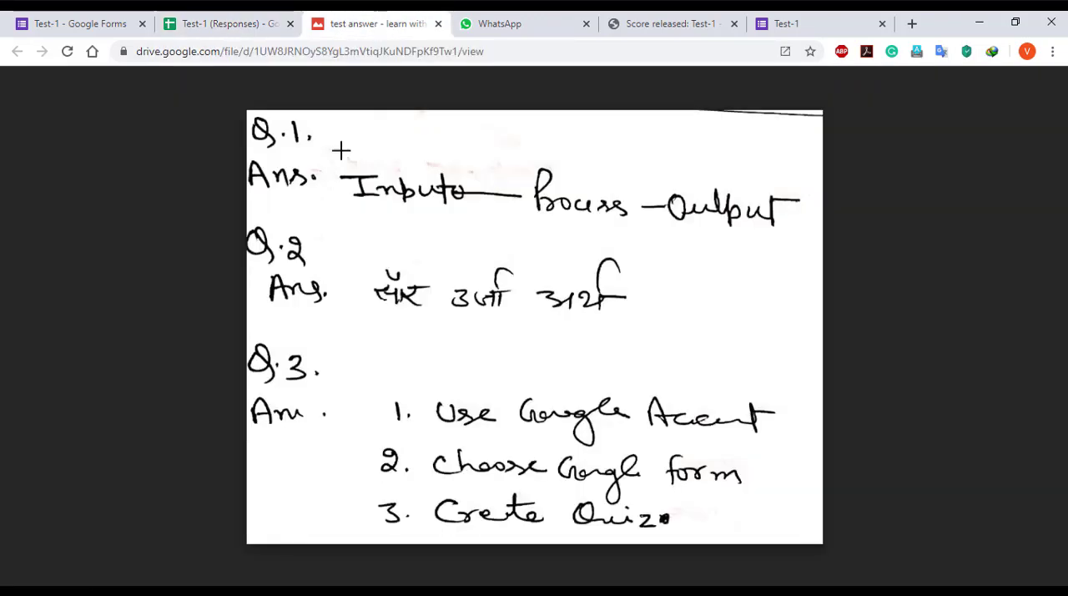
left_click(86, 25)
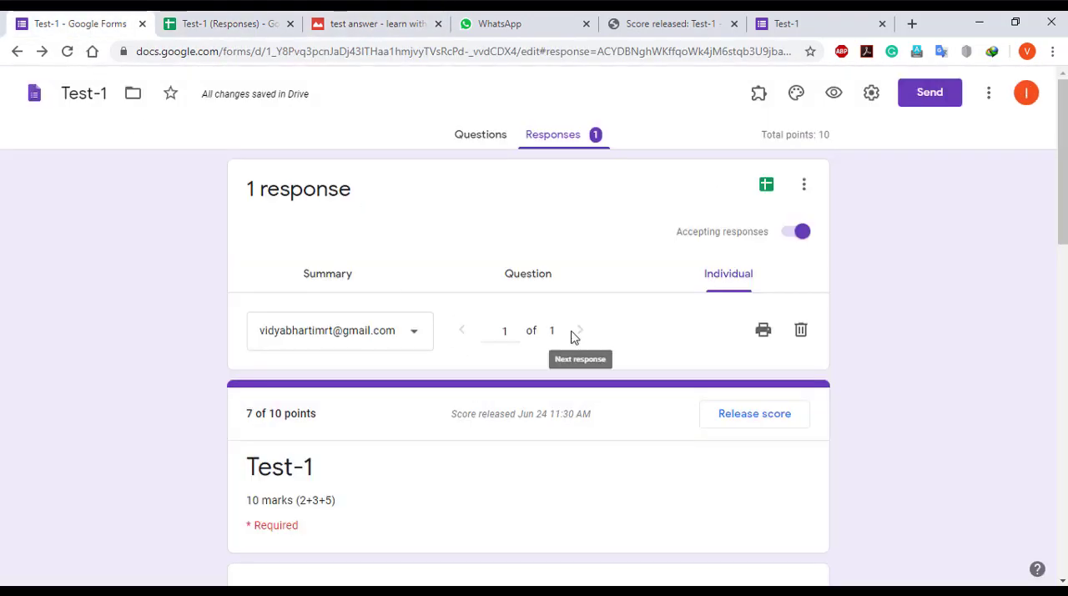